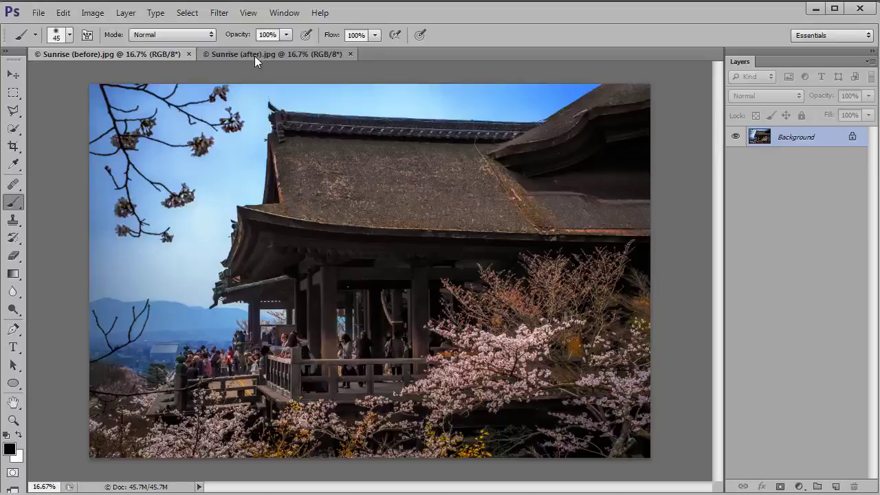
Switch to the finished 'Sunrise (after).jpg' image to compare it with the original
{"action": "left_click", "coordinate": [254, 55]}
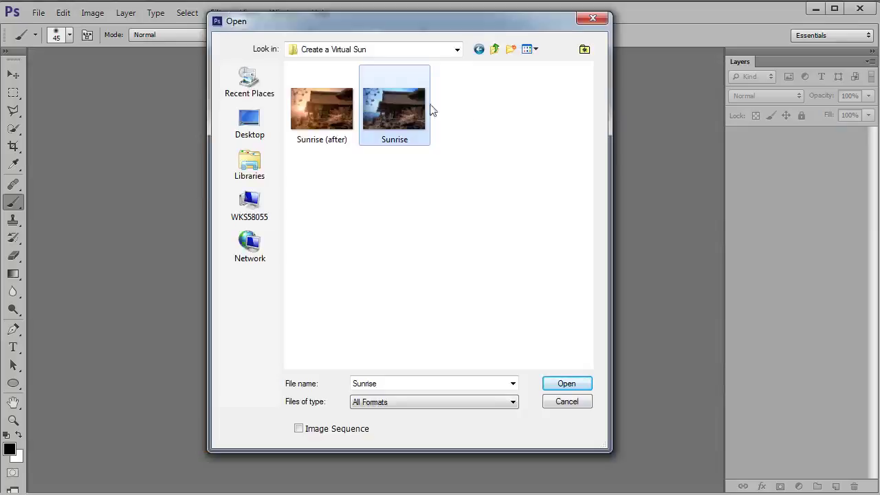
Open Sunrise.jpg, zoom in slightly and keep the Layers panel visible
{"action": "double_click", "coordinate": [391, 106]}
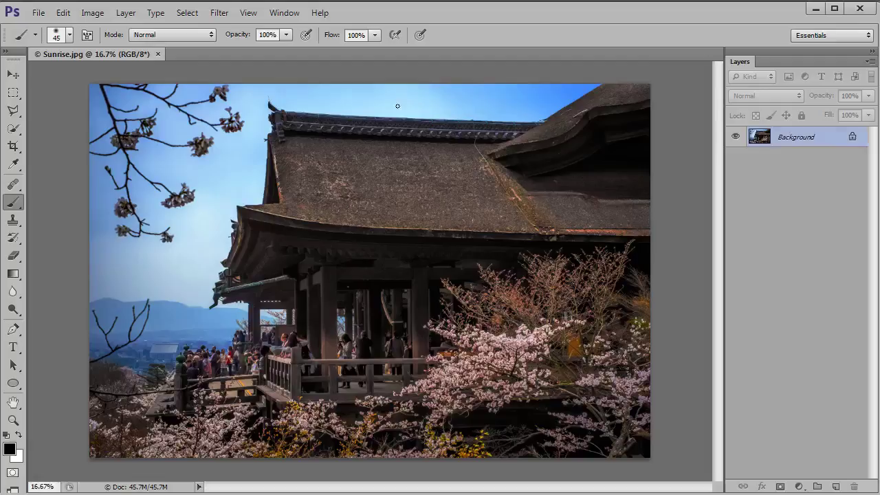
{"action": "scroll", "coordinate": [397, 106], "scroll_direction": "up", "scroll_amount": 2}
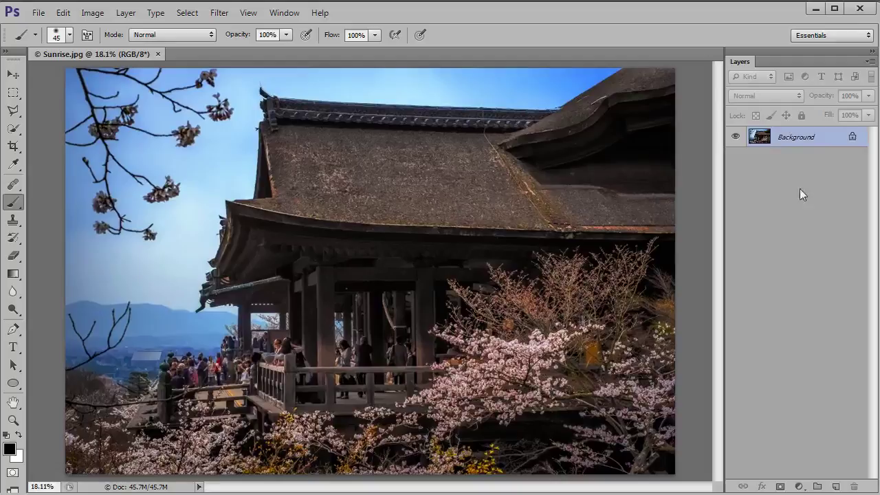
{"action": "left_click", "coordinate": [275, 16]}
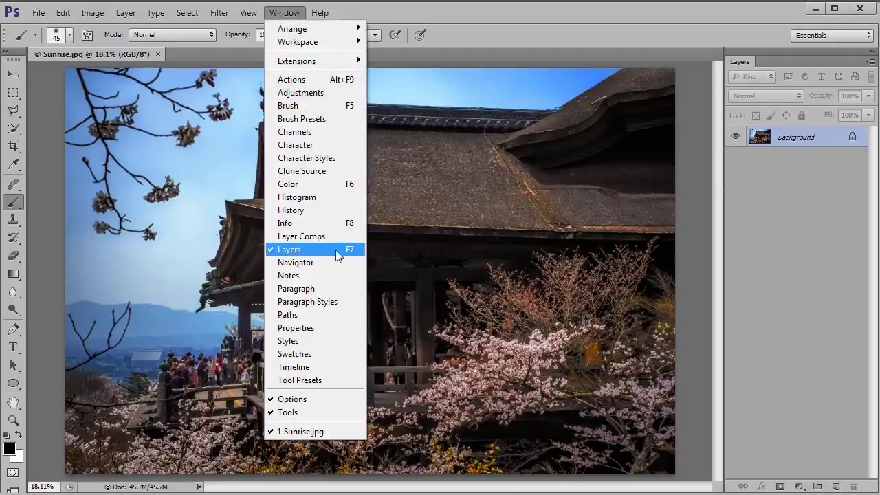
{"action": "left_click", "coordinate": [773, 203]}
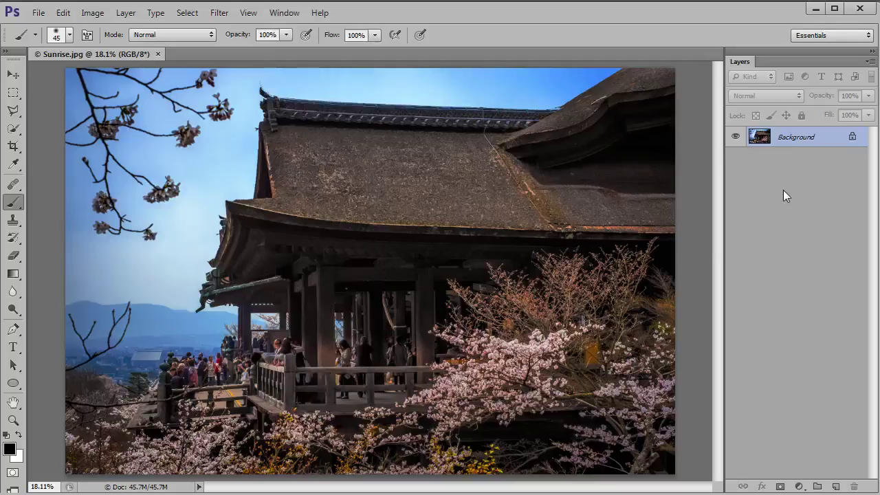
Add an empty Layer 1 and lower the brush hardness to about 24%
{"action": "key", "text": "ctrl+shift+alt+n"}
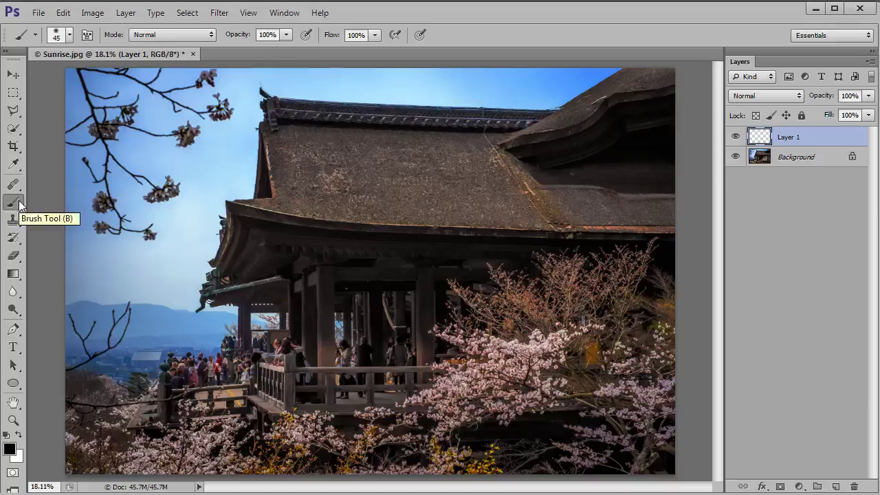
{"action": "left_click", "coordinate": [68, 36]}
{"action": "left_click", "coordinate": [51, 109]}
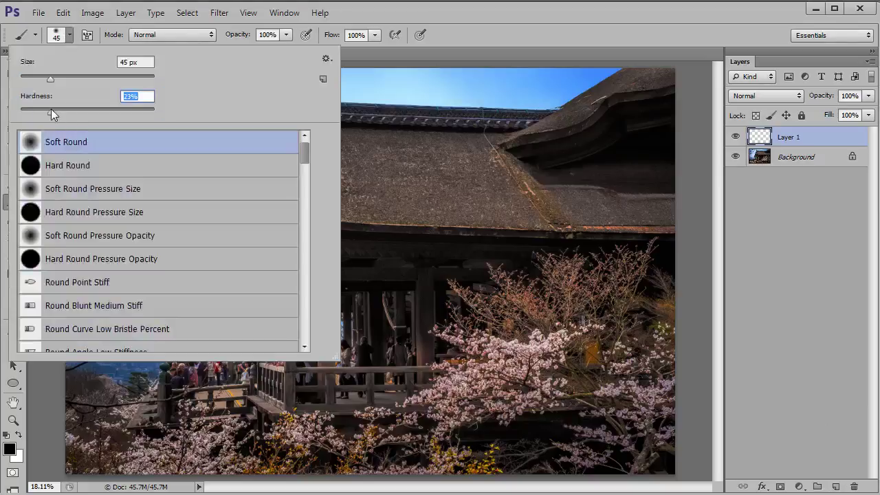
{"action": "key", "text": "Return"}
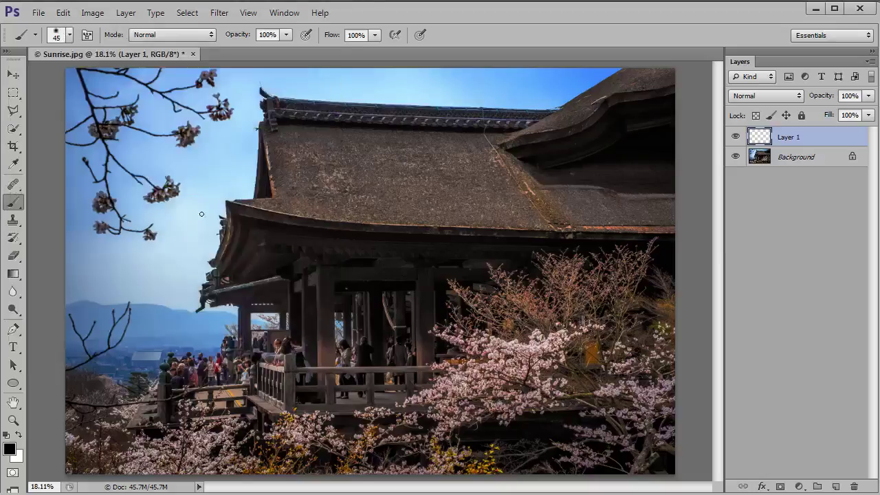
Set the foreground colour to brown #684e0f
{"action": "left_click", "coordinate": [11, 448]}
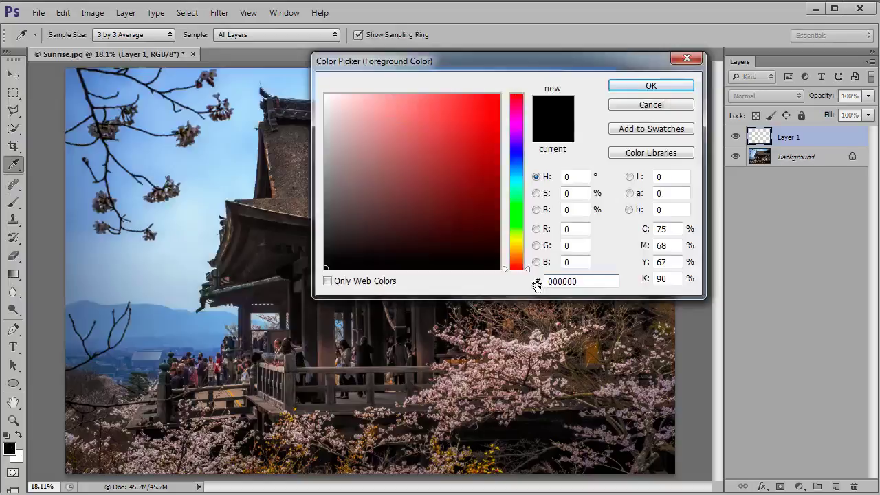
{"action": "left_click_drag", "start_coordinate": [581, 282], "coordinate": [538, 283]}
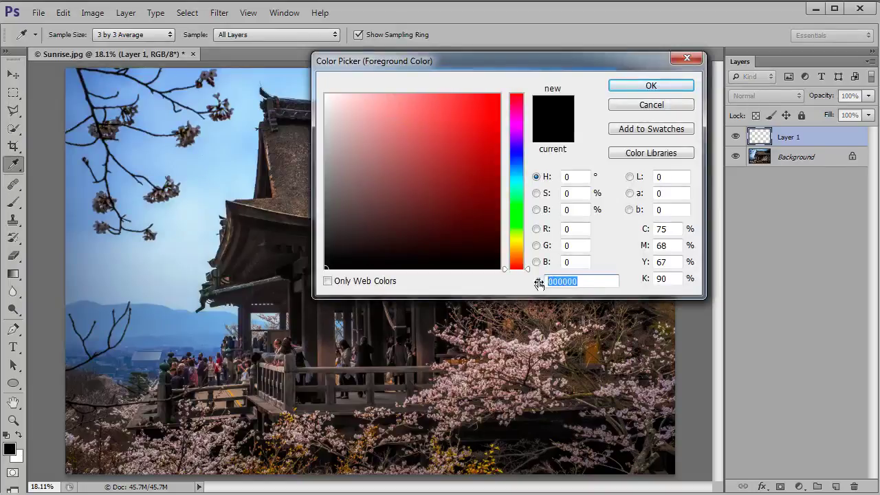
{"action": "type", "text": "684"}
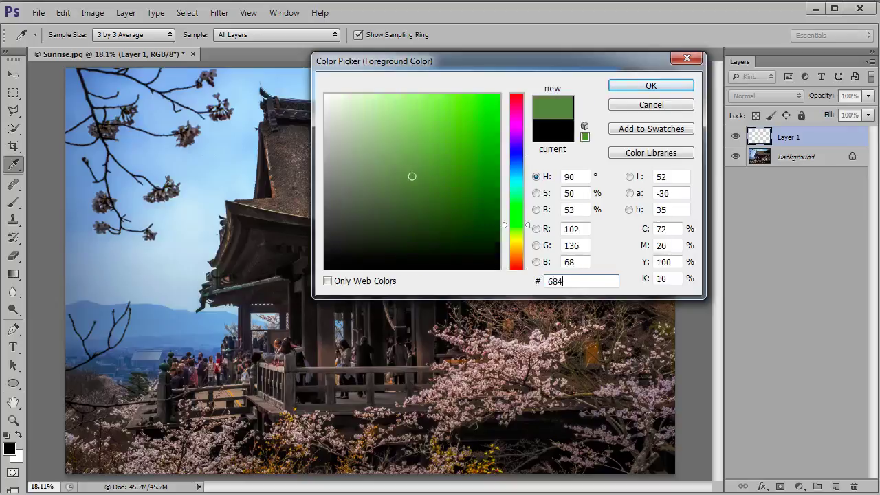
{"action": "type", "text": "e0f"}
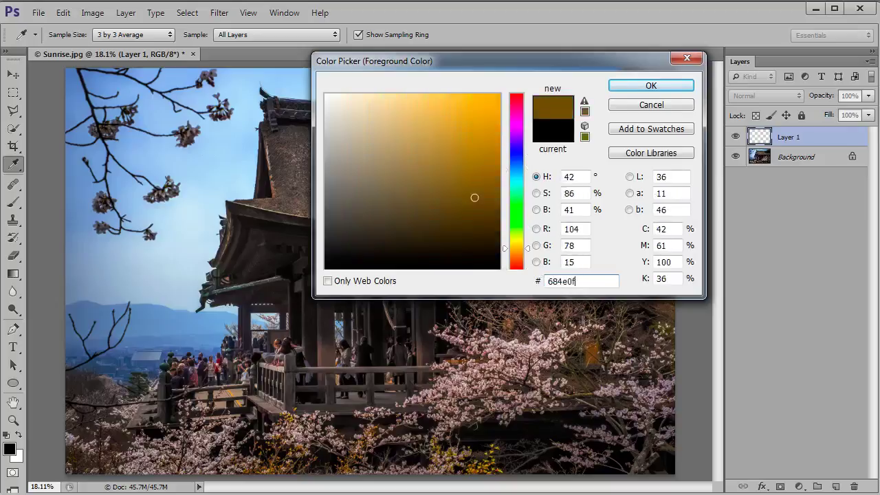
{"action": "left_click", "coordinate": [636, 87]}
{"action": "key", "text": "b"}
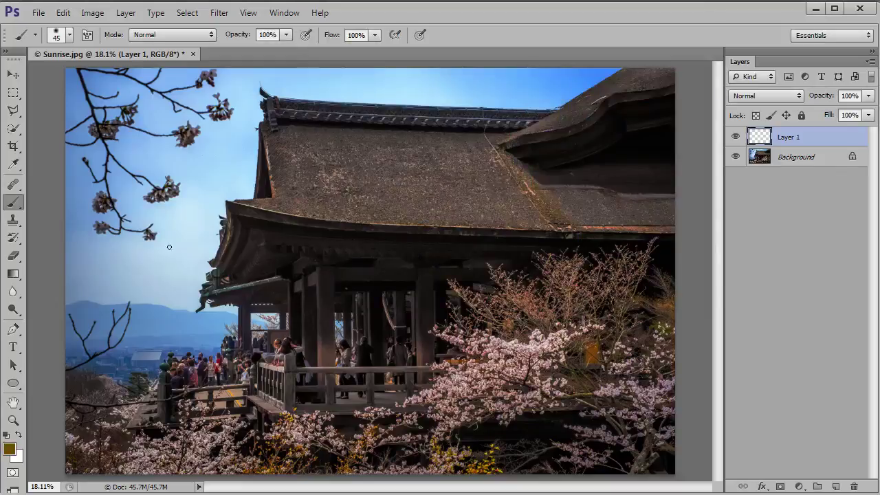
Paint a soft brown sun disc in the left sky with a 400 px brush on Layer 1
{"action": "key", "text": "bracketright"}
{"action": "key", "text": "bracketright"}
{"action": "key", "text": "bracketright"}
{"action": "key", "text": "bracketright"}
{"action": "key", "text": "bracketright"}
{"action": "key", "text": "bracketright"}
{"action": "key", "text": "bracketright"}
{"action": "key", "text": "bracketright"}
{"action": "key", "text": "bracketright"}
{"action": "key", "text": "bracketright"}
{"action": "key", "text": "bracketright"}
{"action": "key", "text": "bracketright"}
{"action": "key", "text": "bracketright"}
{"action": "key", "text": "bracketright"}
{"action": "key", "text": "bracketleft"}
{"action": "left_click", "coordinate": [171, 262]}
{"action": "left_click", "coordinate": [171, 262]}
{"action": "left_click", "coordinate": [171, 262]}
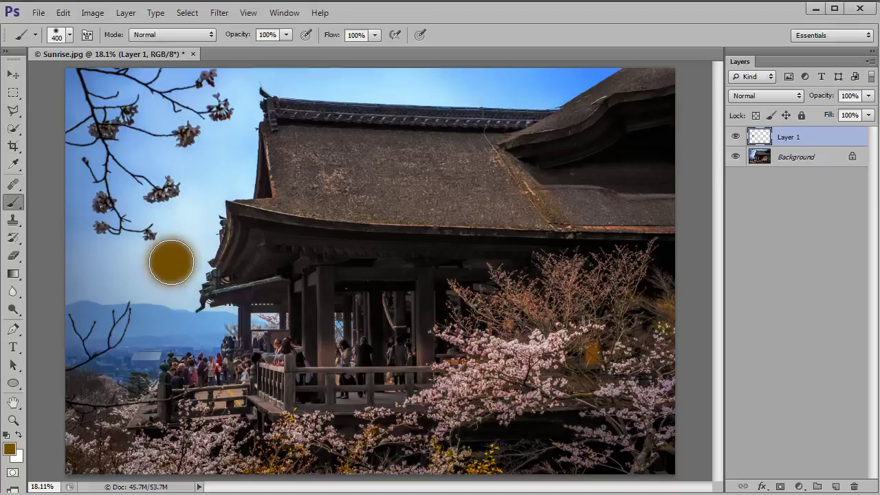
On a new Layer 2, paint a crisper sun disc at ~52% hardness and 300 px
{"action": "key", "text": "ctrl+shift+alt+n"}
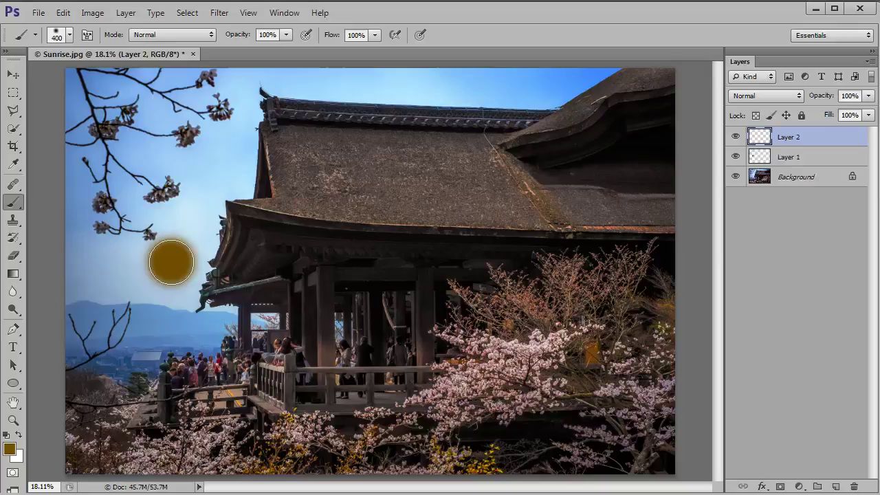
{"action": "left_click", "coordinate": [69, 34]}
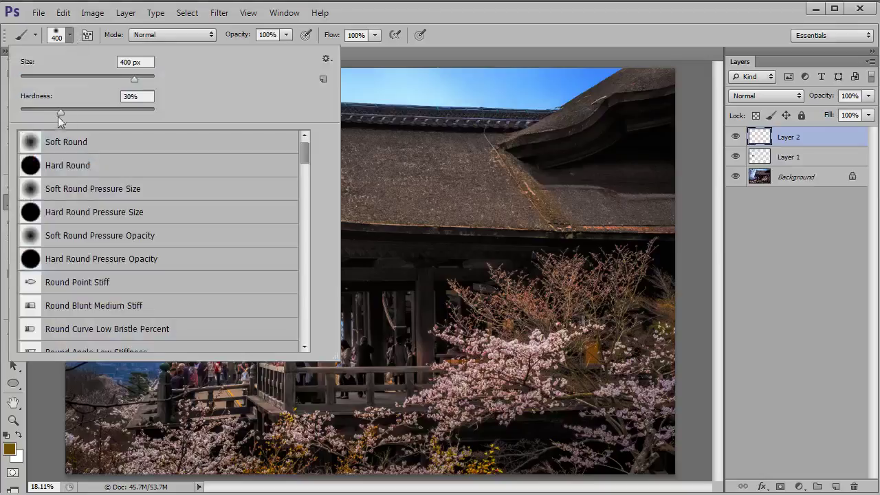
{"action": "left_click_drag", "start_coordinate": [59, 113], "coordinate": [125, 108]}
{"action": "left_click", "coordinate": [171, 262]}
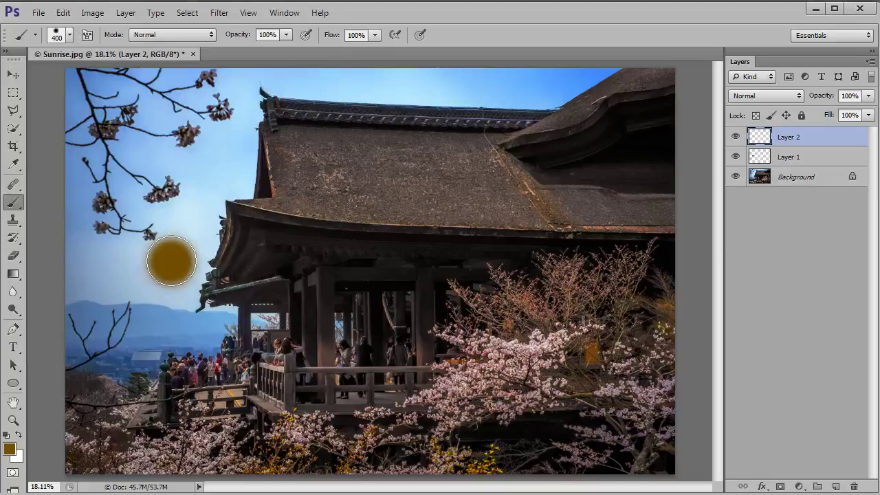
{"action": "key", "text": "bracketleft"}
{"action": "left_click", "coordinate": [170, 263]}
Set Layer 1's blend mode to Screen and Layer 2's to Color Dodge
{"action": "left_click", "coordinate": [823, 156]}
{"action": "left_click", "coordinate": [792, 97]}
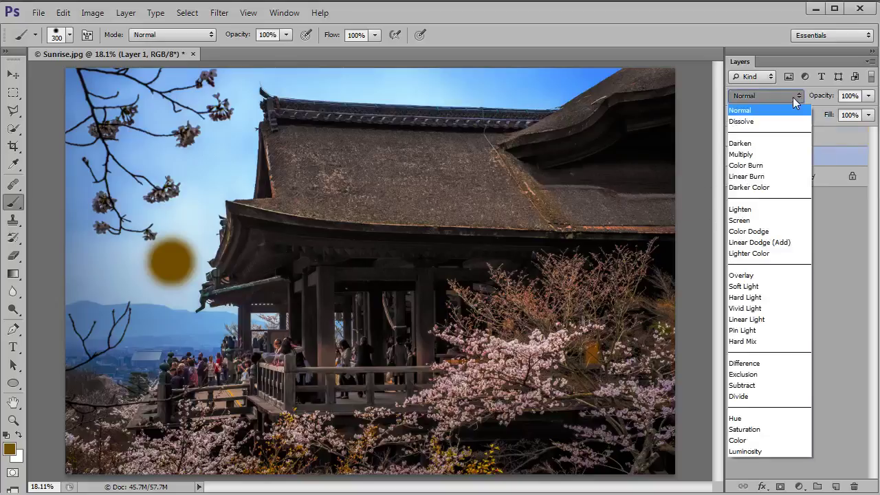
{"action": "left_click", "coordinate": [755, 221]}
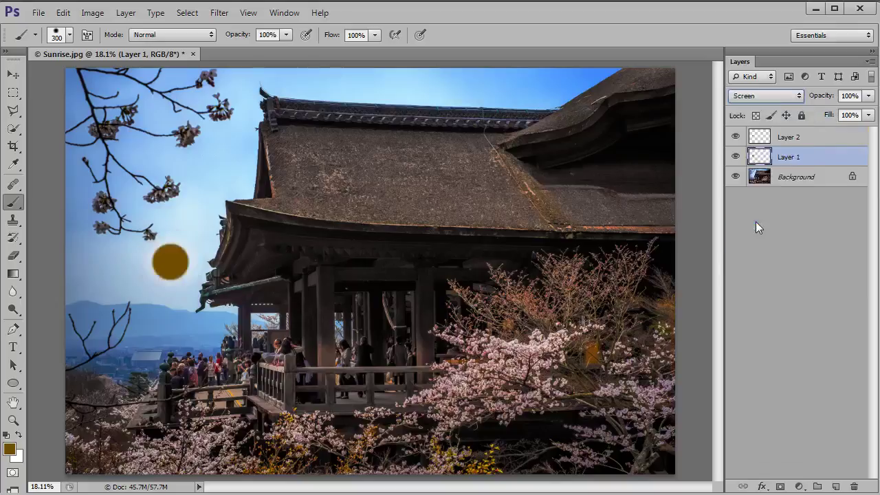
{"action": "left_click", "coordinate": [798, 139]}
{"action": "left_click", "coordinate": [798, 95]}
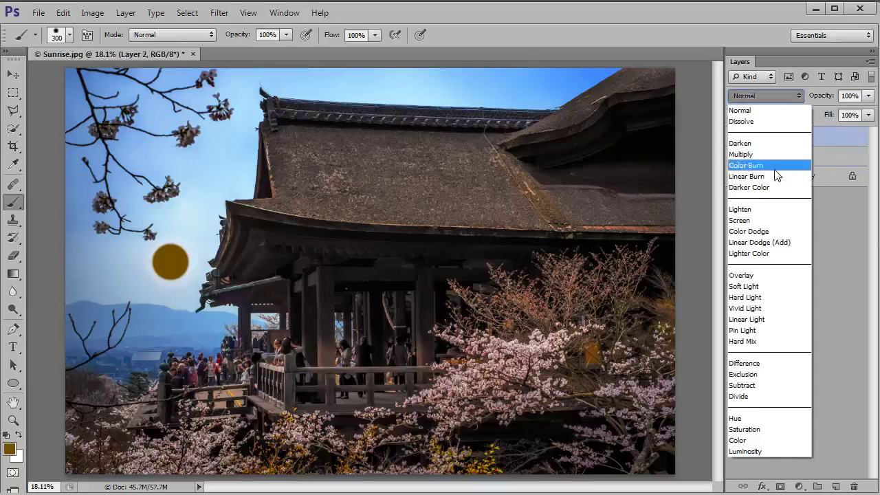
{"action": "left_click", "coordinate": [764, 230]}
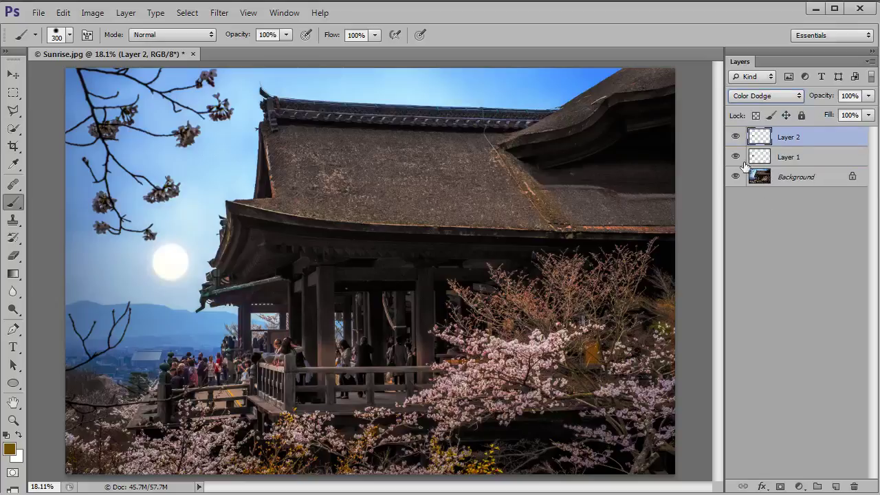
Toggle Layer 2 and Layer 1 visibility to compare the glowing sun
{"action": "left_click", "coordinate": [736, 137]}
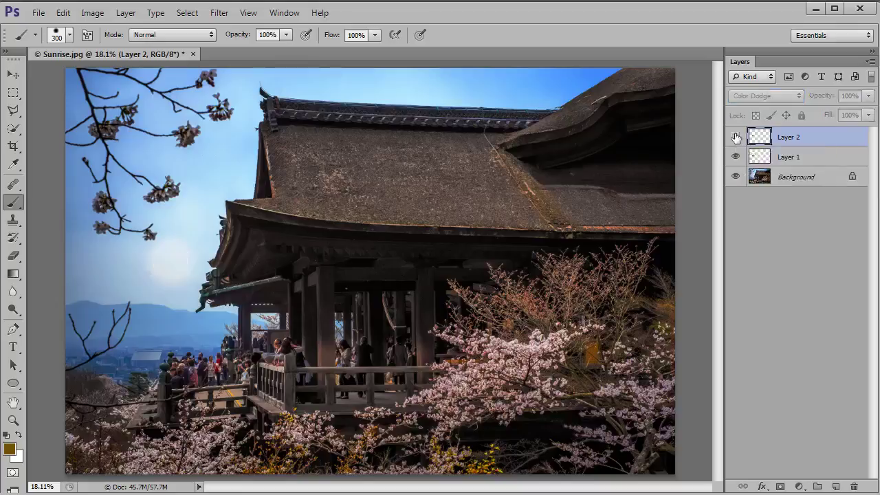
{"action": "left_click", "coordinate": [735, 137]}
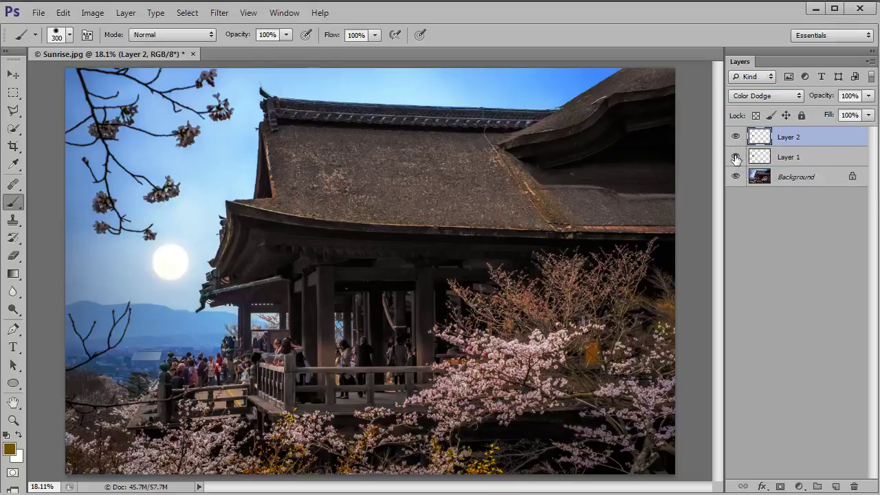
{"action": "left_click", "coordinate": [736, 157]}
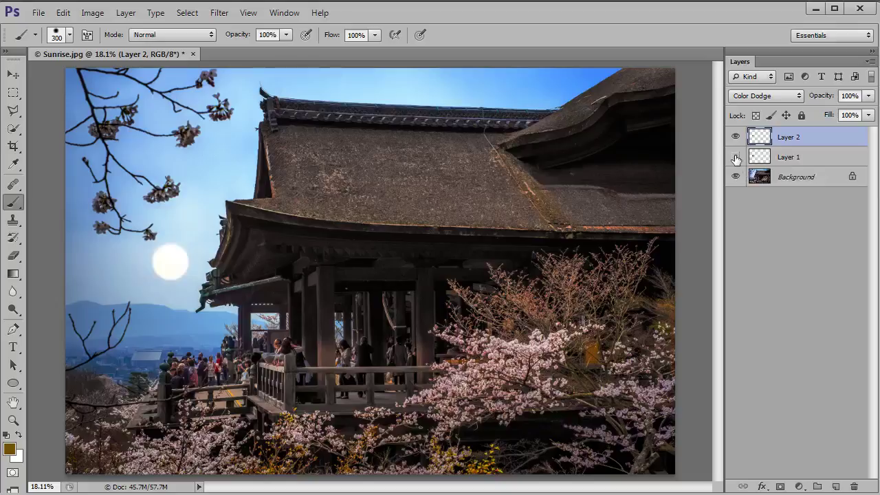
{"action": "left_click", "coordinate": [736, 157]}
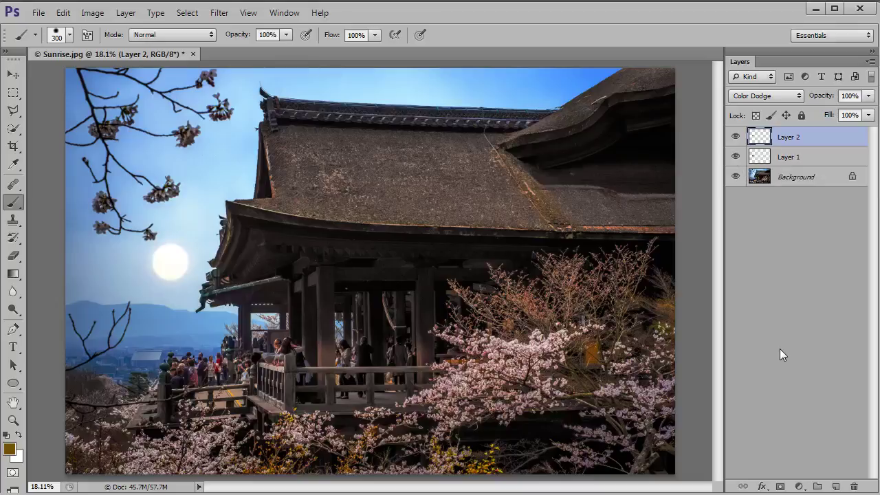
Add Layer 3 and outline ray wedges from the sun to the top edge with the Polygonal Lasso
{"action": "left_click", "coordinate": [834, 487]}
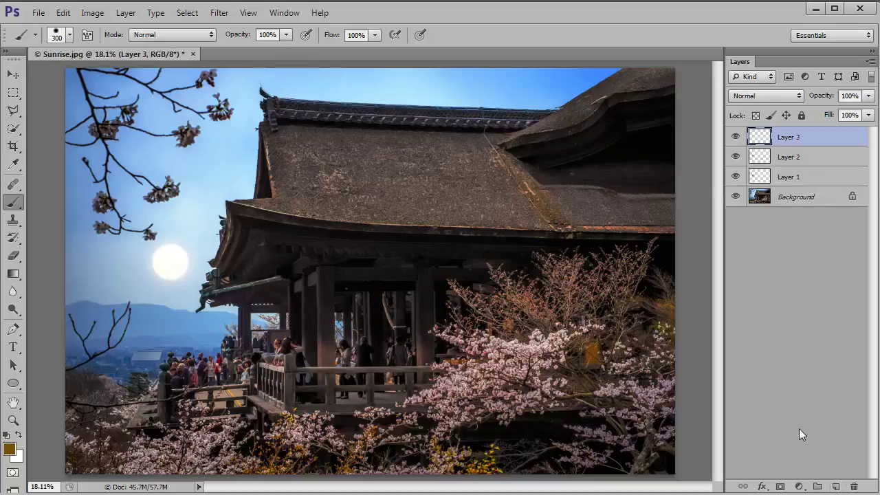
{"action": "left_click", "coordinate": [14, 111]}
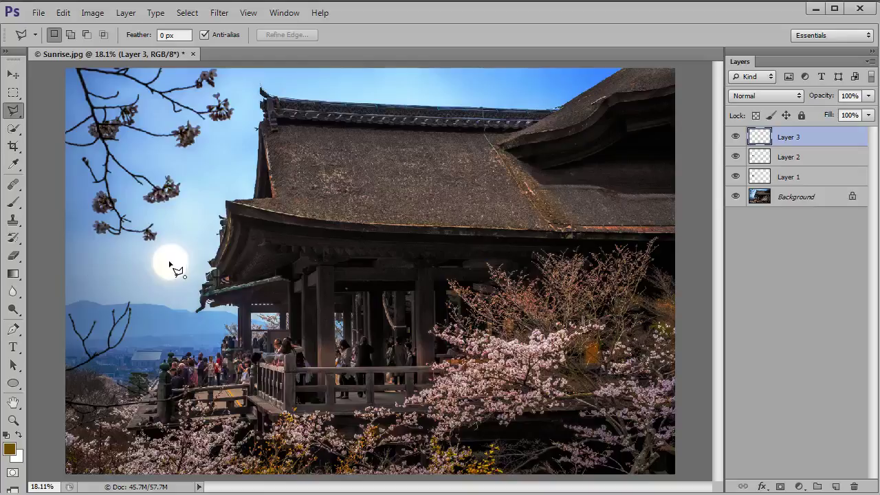
{"action": "left_click", "coordinate": [168, 260]}
{"action": "left_click", "coordinate": [100, 66]}
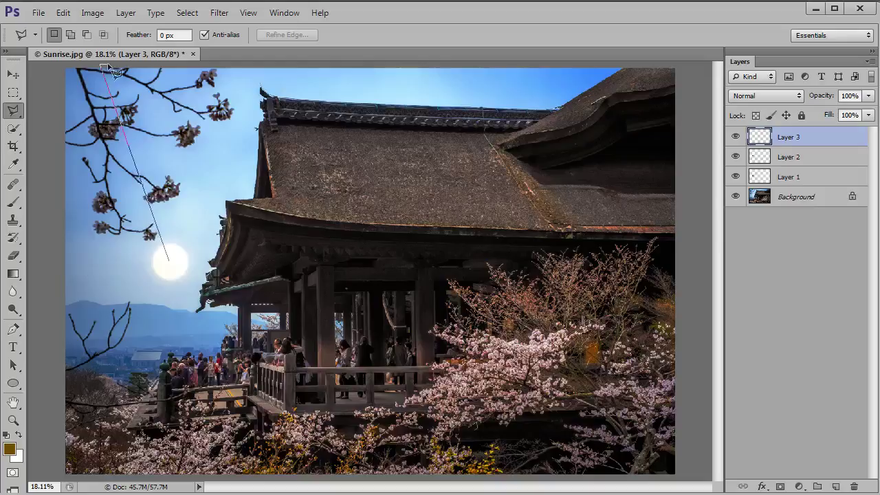
{"action": "left_click", "coordinate": [160, 66]}
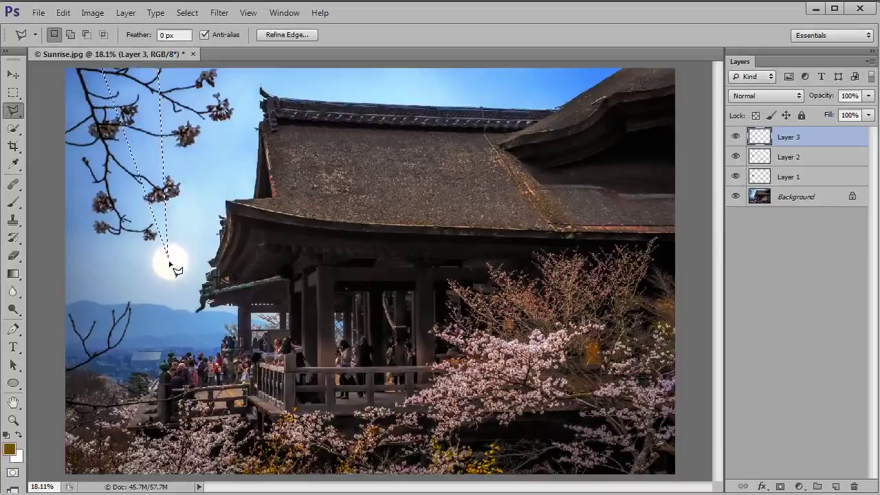
{"action": "key", "text": "shift"}
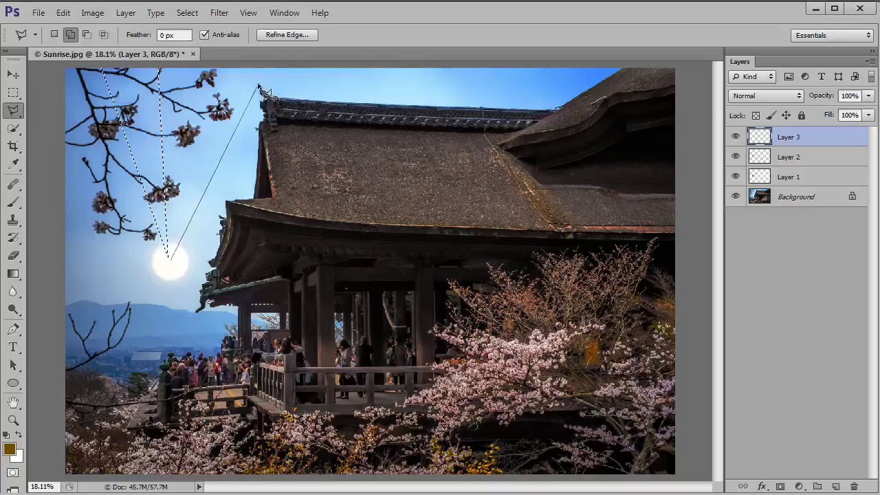
{"action": "left_click", "coordinate": [252, 65]}
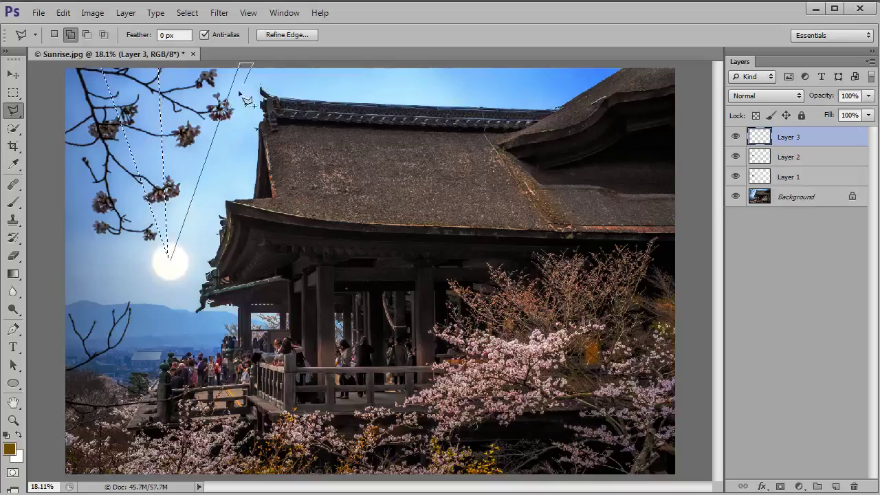
{"action": "left_click", "coordinate": [172, 260]}
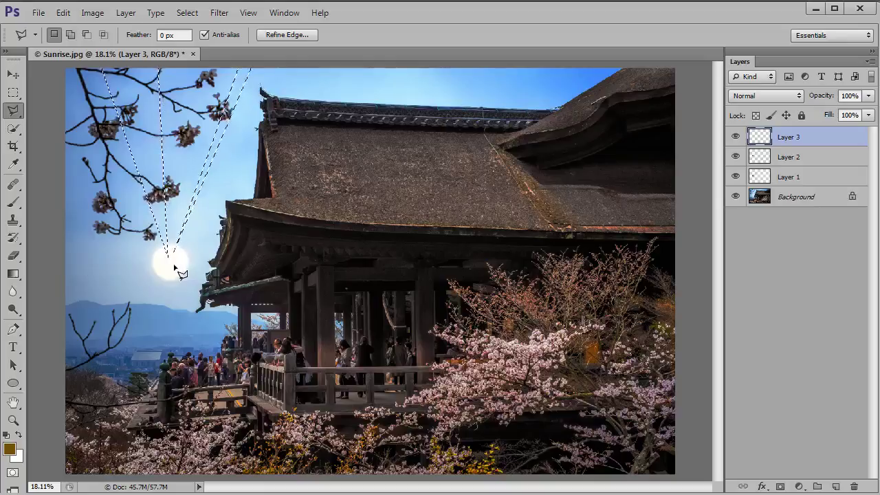
Add another ray wedge from the sun to the image's right edge to the selection
{"action": "left_click", "coordinate": [168, 258], "text": "shift"}
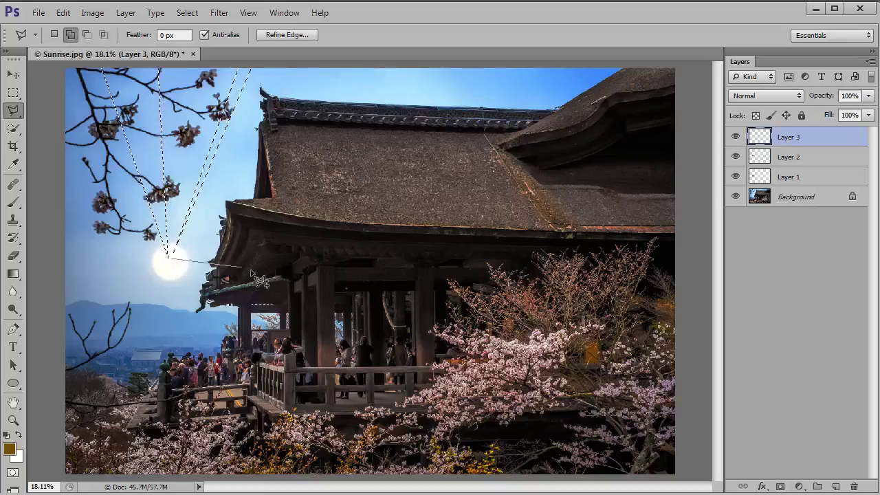
{"action": "left_click", "coordinate": [691, 383]}
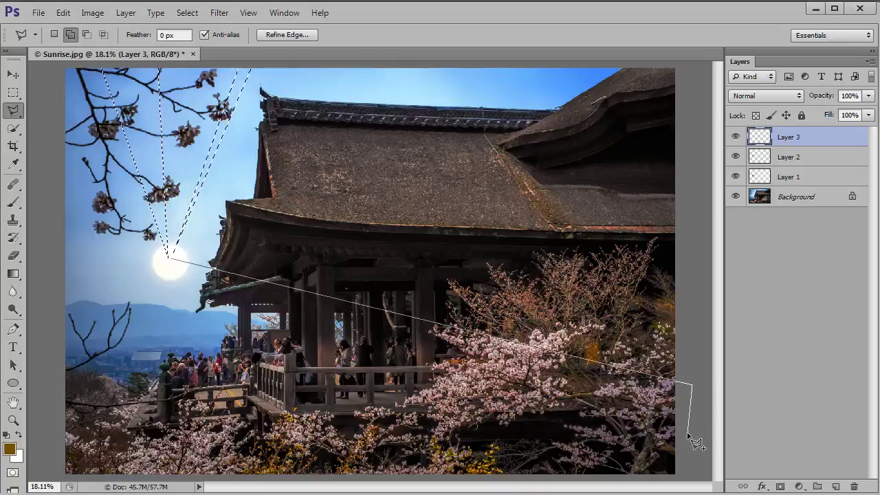
{"action": "left_click", "coordinate": [687, 432]}
{"action": "left_click", "coordinate": [172, 256]}
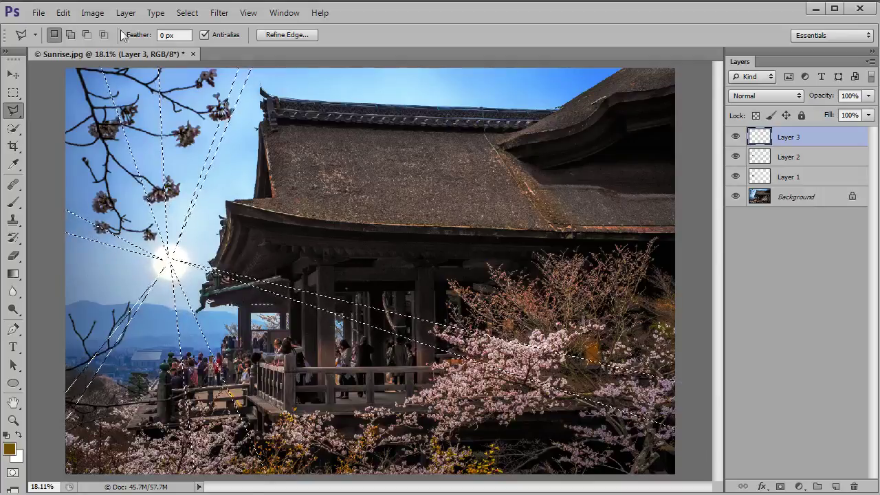
Fill the selected rays on Layer 3 with pale cream #fdefb9, then deselect
{"action": "left_click", "coordinate": [62, 12]}
{"action": "left_click", "coordinate": [93, 208]}
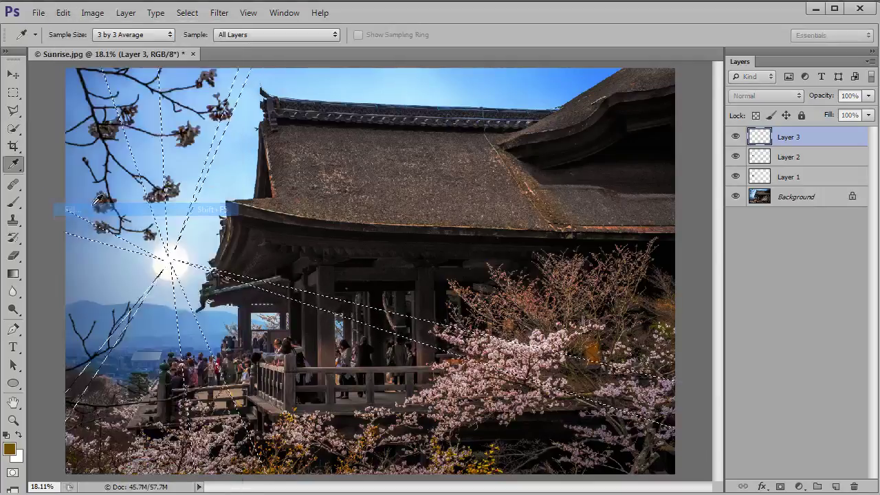
{"action": "left_click", "coordinate": [541, 168]}
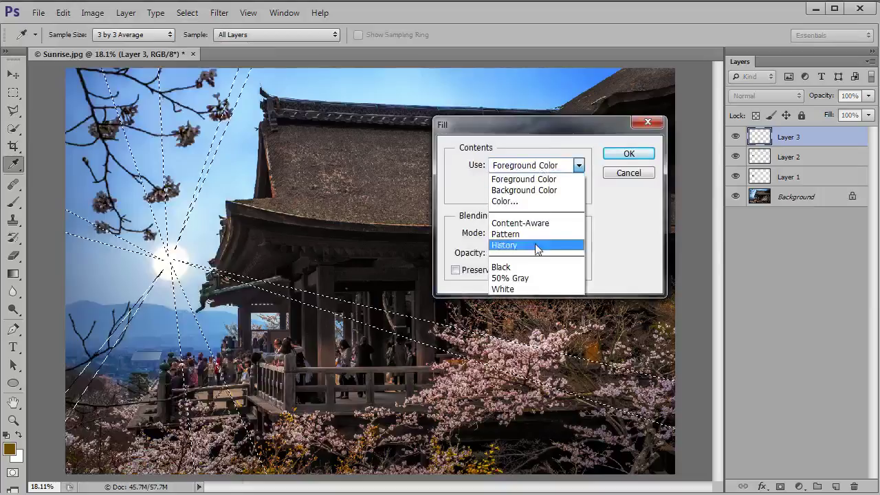
{"action": "left_click", "coordinate": [534, 201]}
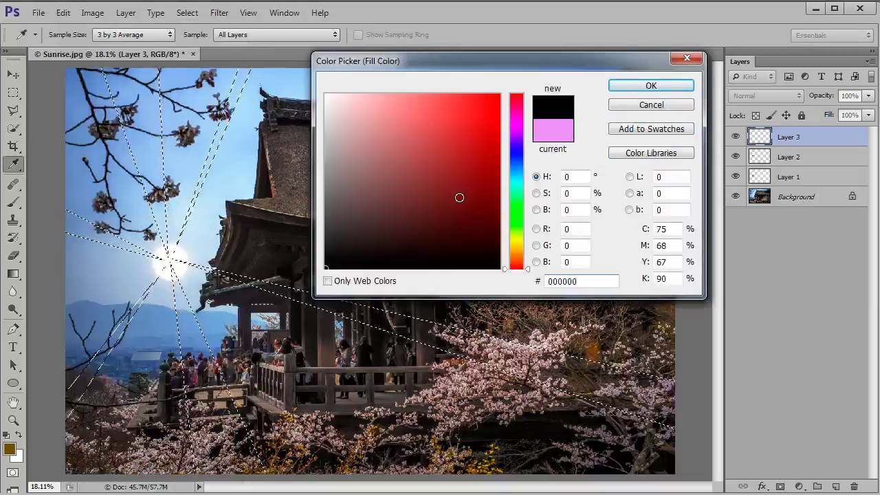
{"action": "left_click_drag", "start_coordinate": [586, 281], "coordinate": [535, 279]}
{"action": "type", "text": "fdefb9"}
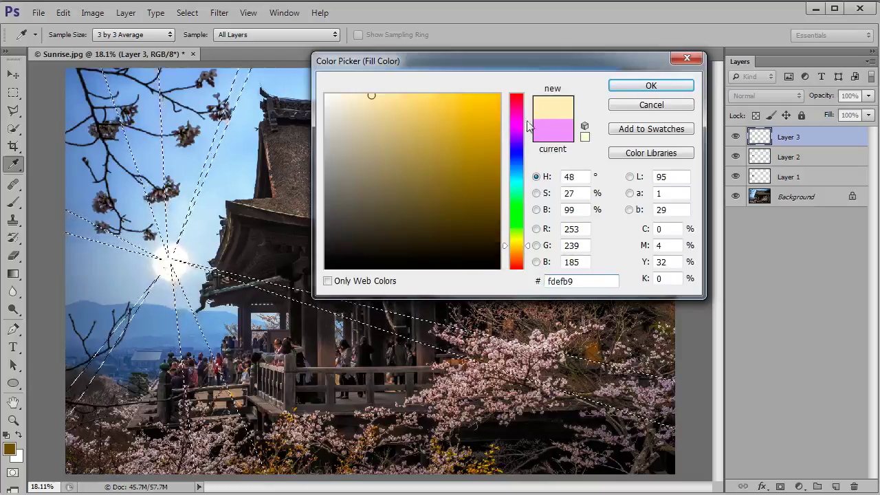
{"action": "left_click", "coordinate": [653, 86]}
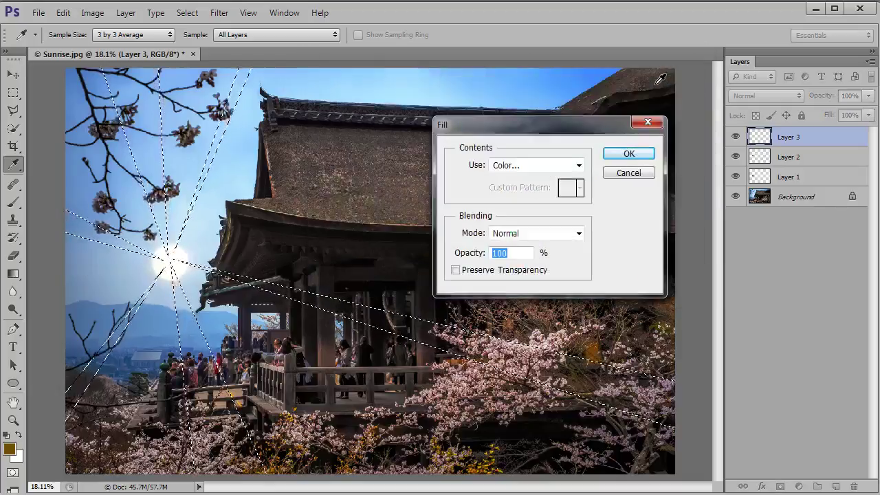
{"action": "left_click", "coordinate": [627, 154]}
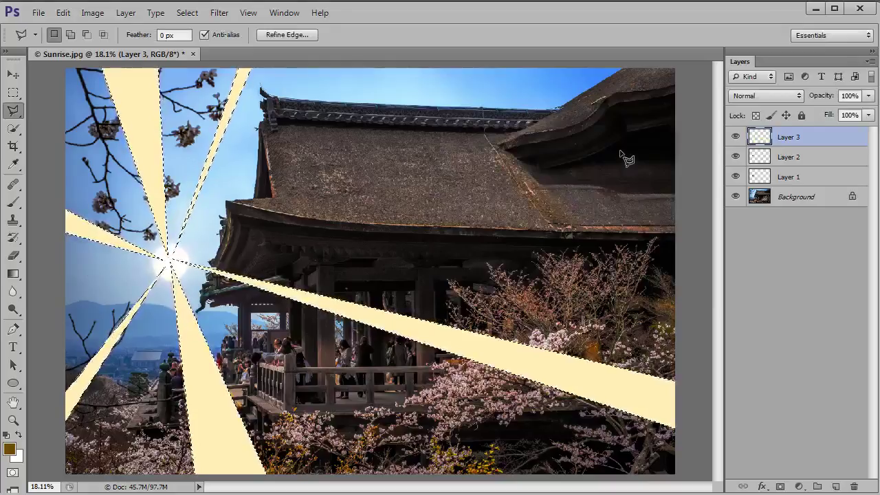
{"action": "key", "text": "ctrl+d"}
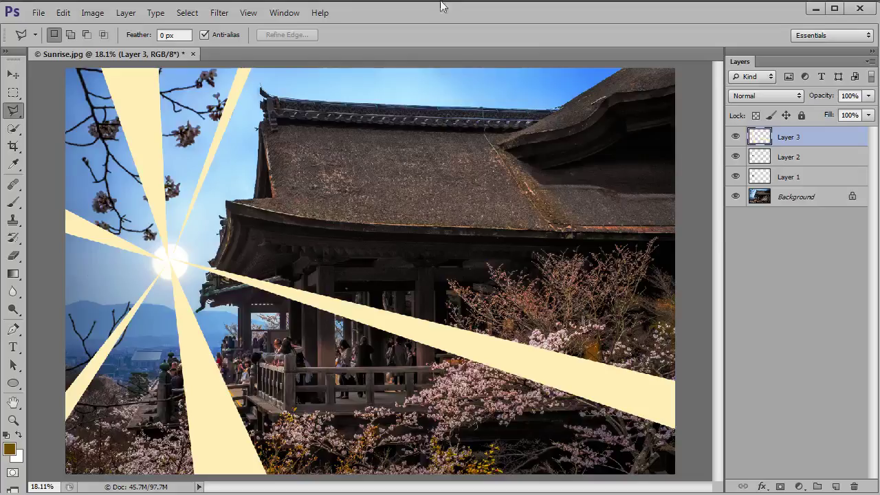
Apply a Gaussian Blur of about 60.7 pixels to the cream rays
{"action": "left_click", "coordinate": [219, 13]}
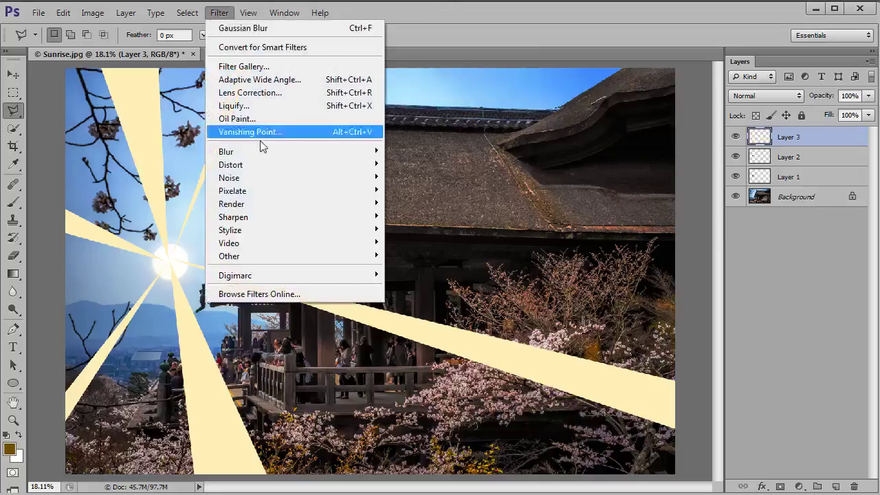
{"action": "mouse_move", "coordinate": [289, 152]}
{"action": "left_click", "coordinate": [422, 249]}
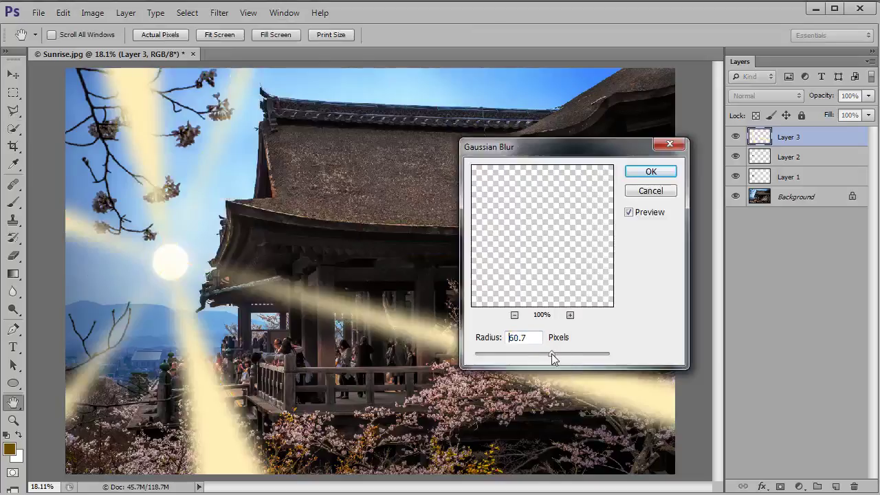
{"action": "left_click", "coordinate": [650, 172]}
{"action": "key", "text": "l"}
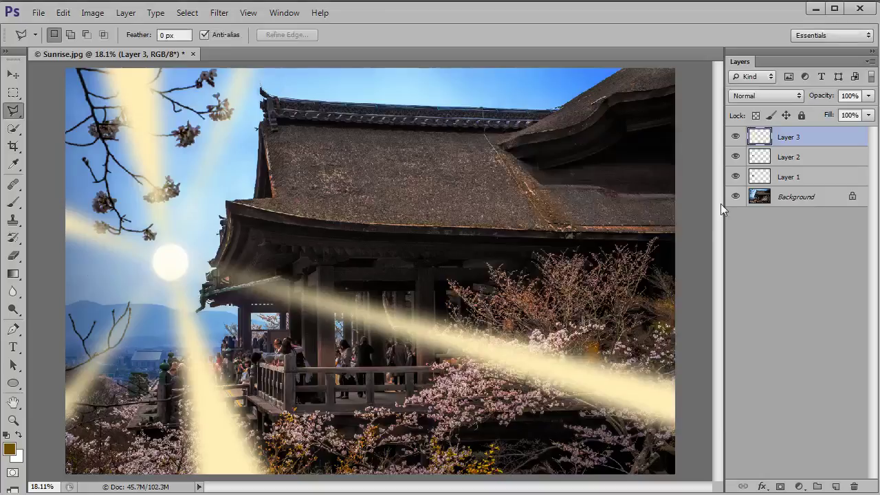
Set Layer 3 to the Overlay blend mode at 40% opacity
{"action": "left_click", "coordinate": [780, 96]}
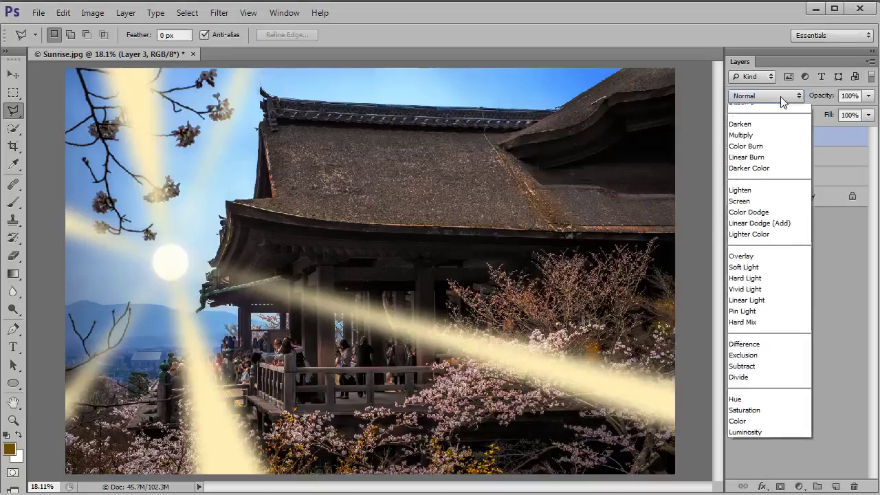
{"action": "left_click", "coordinate": [760, 275]}
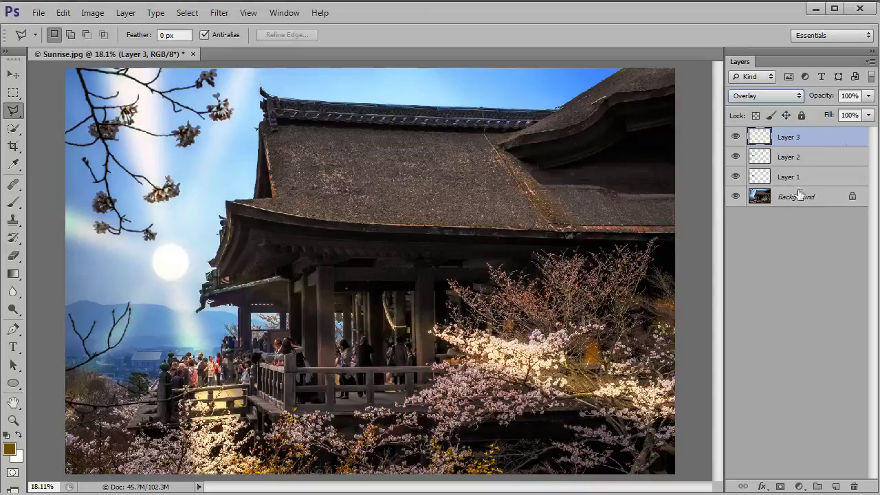
{"action": "left_click", "coordinate": [868, 95]}
{"action": "left_click_drag", "start_coordinate": [868, 110], "coordinate": [823, 115]}
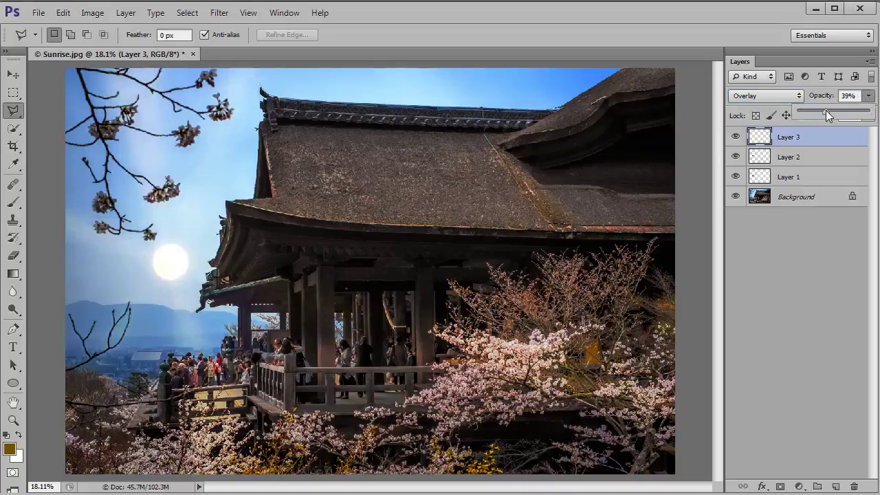
{"action": "left_click_drag", "start_coordinate": [825, 110], "coordinate": [827, 110]}
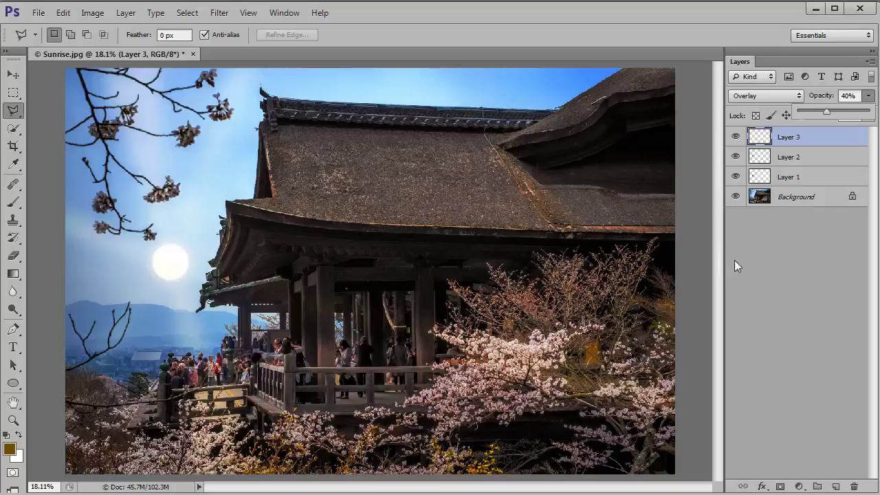
Add a layer mask to Layer 3 and set up a radial Foreground to Background gradient
{"action": "left_click", "coordinate": [781, 487]}
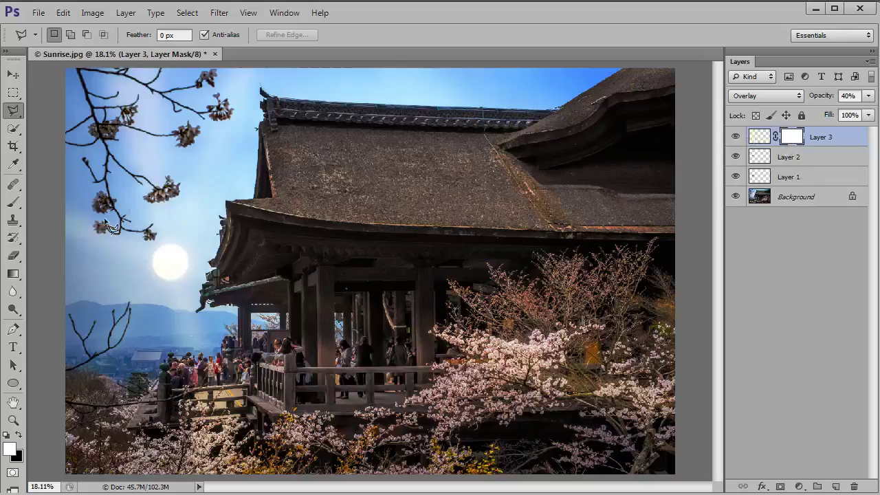
{"action": "left_click", "coordinate": [13, 275]}
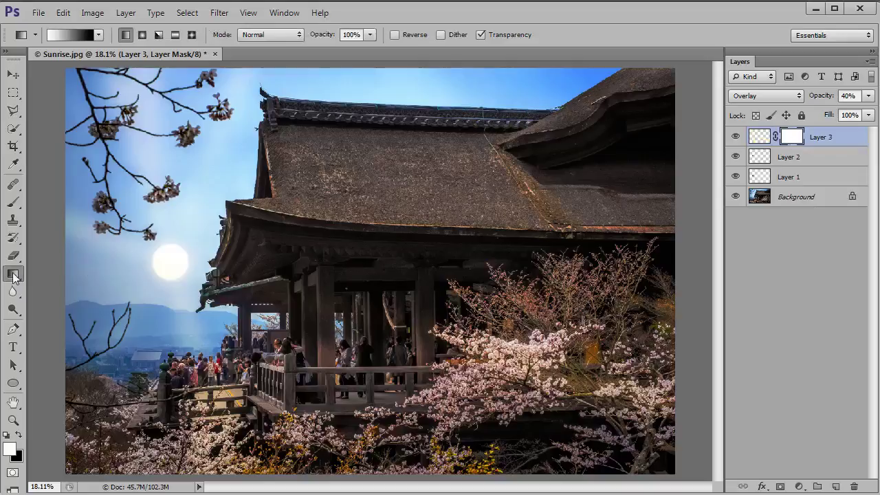
{"action": "left_click", "coordinate": [98, 36]}
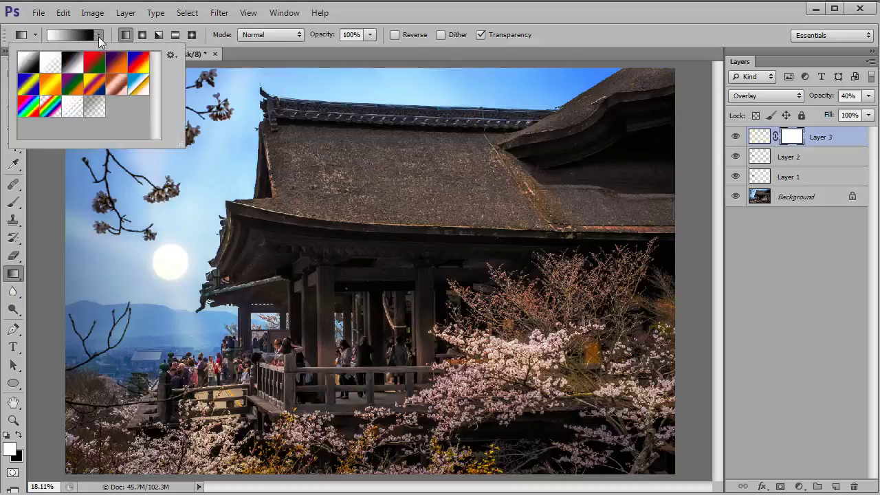
{"action": "left_click", "coordinate": [27, 64]}
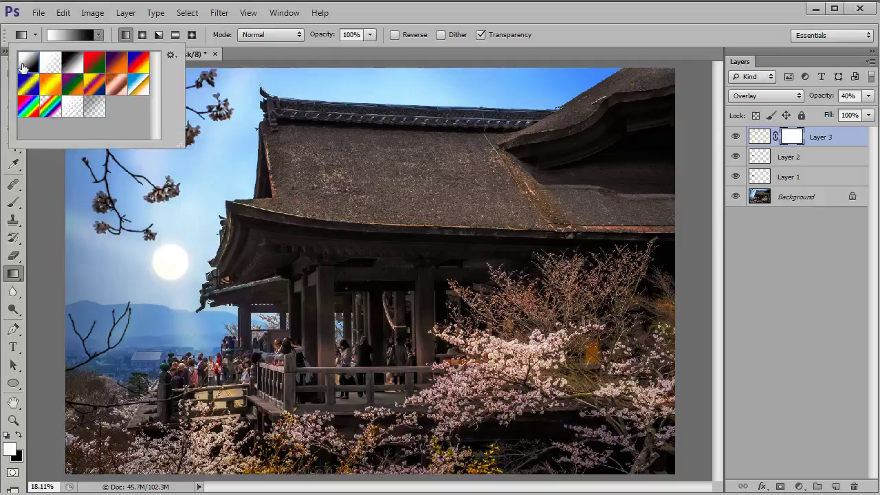
{"action": "left_click", "coordinate": [367, 11]}
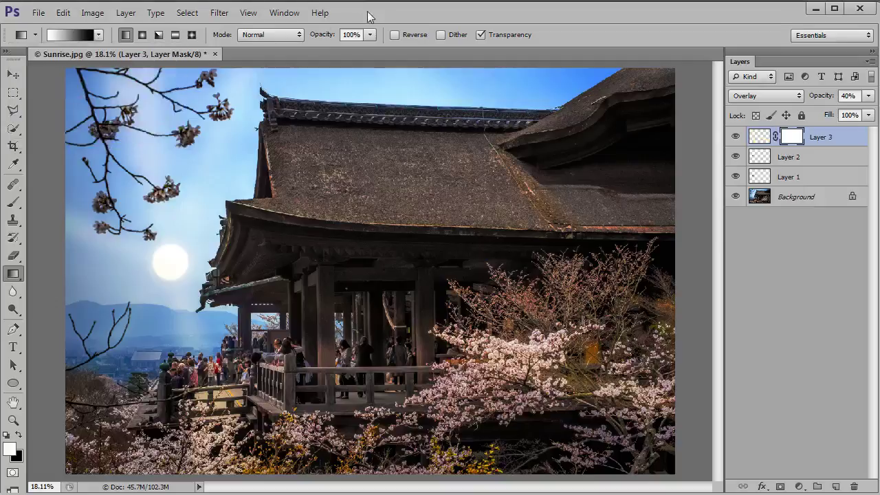
{"action": "left_click", "coordinate": [142, 35]}
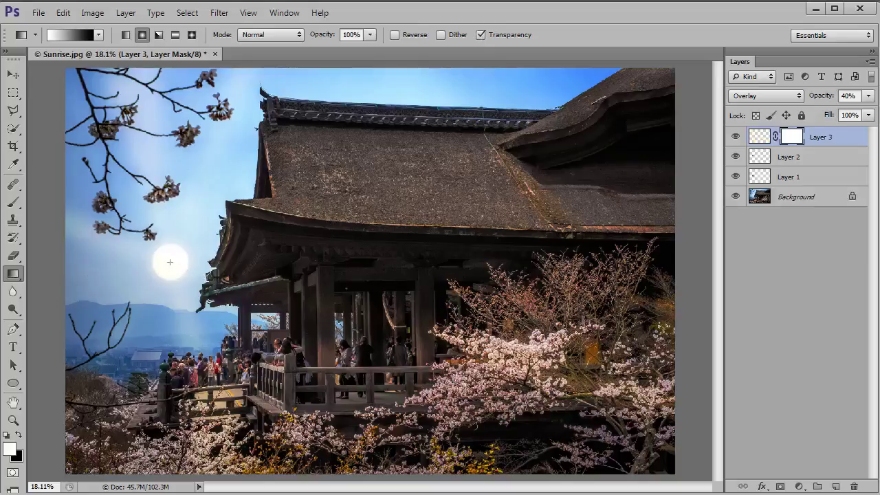
Redraw Layer 3's mask as a radial gradient from the sun toward the top edge, then toggle the rays to compare
{"action": "left_click_drag", "start_coordinate": [170, 261], "coordinate": [506, 397]}
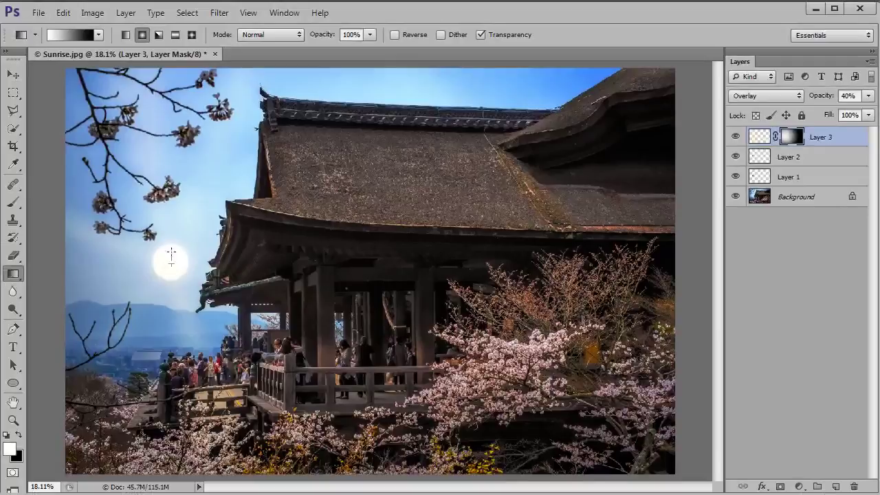
{"action": "left_click_drag", "start_coordinate": [171, 261], "coordinate": [155, 158]}
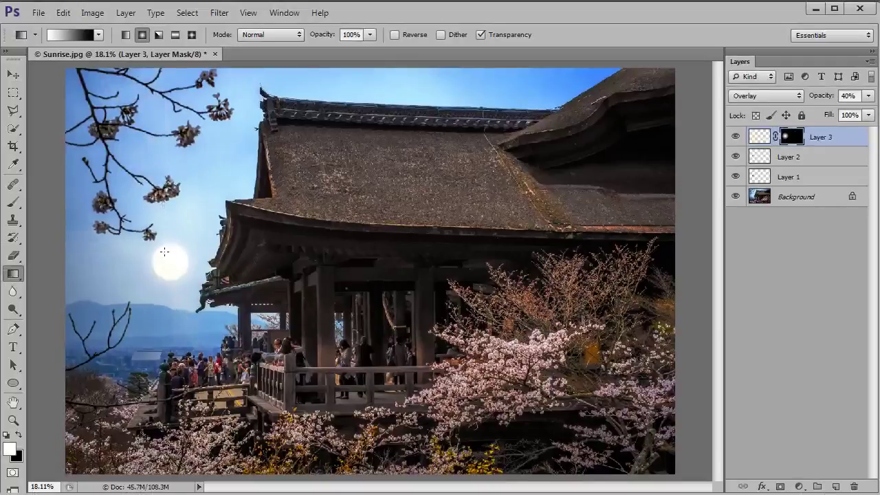
{"action": "key", "text": "ctrl+z"}
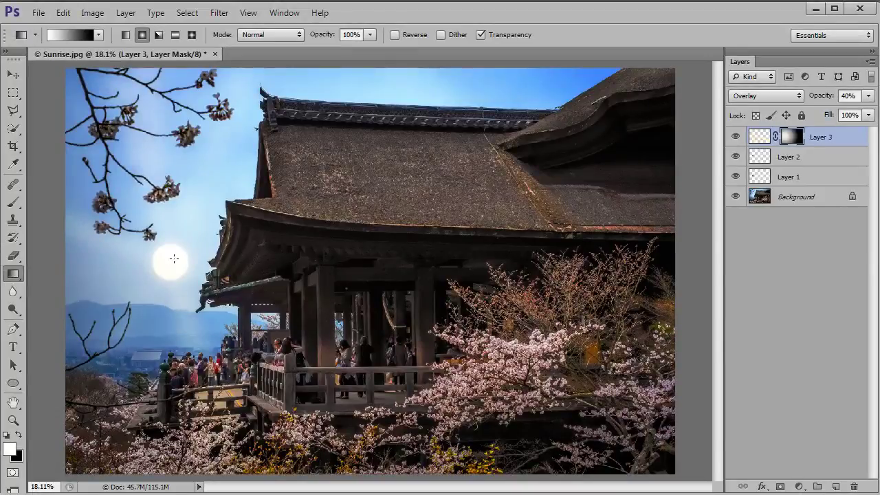
{"action": "left_click_drag", "start_coordinate": [172, 262], "coordinate": [126, 59]}
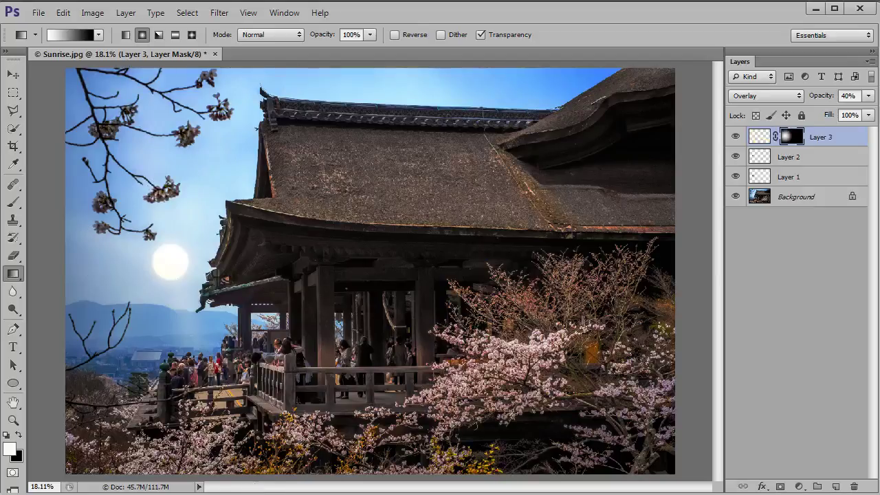
{"action": "left_click", "coordinate": [735, 137]}
{"action": "left_click", "coordinate": [735, 138]}
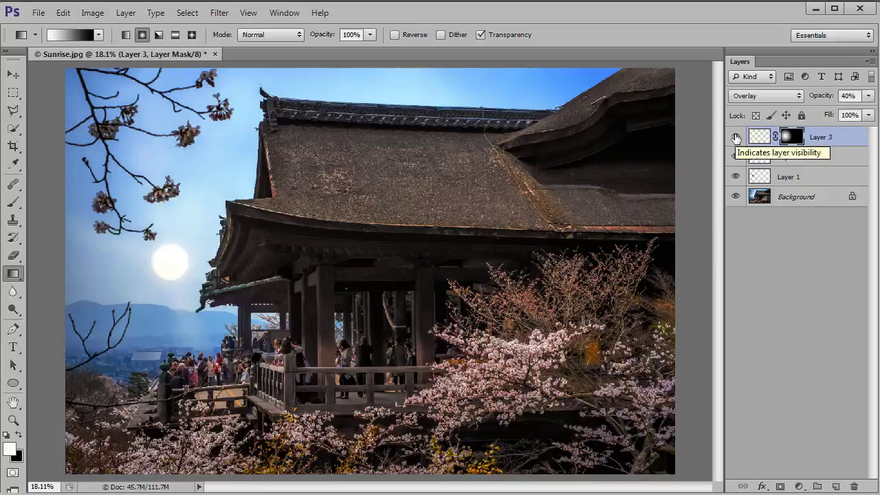
Create Layer 4 above the rays, fill it with black, and set its blend mode to Screen
{"action": "left_click", "coordinate": [837, 486]}
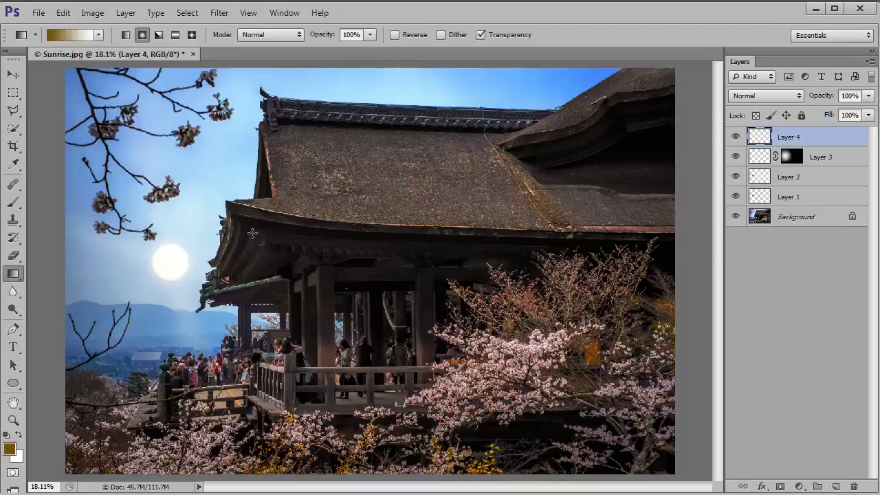
{"action": "key", "text": "d"}
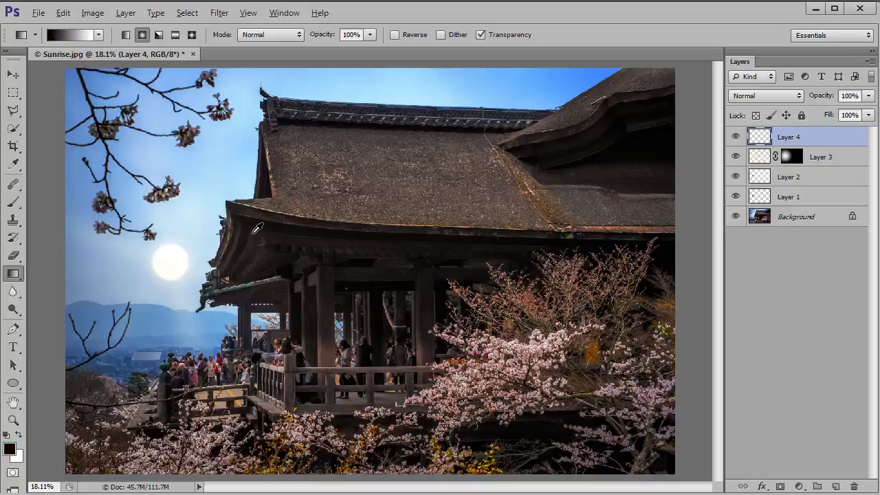
{"action": "key", "text": "alt+BackSpace"}
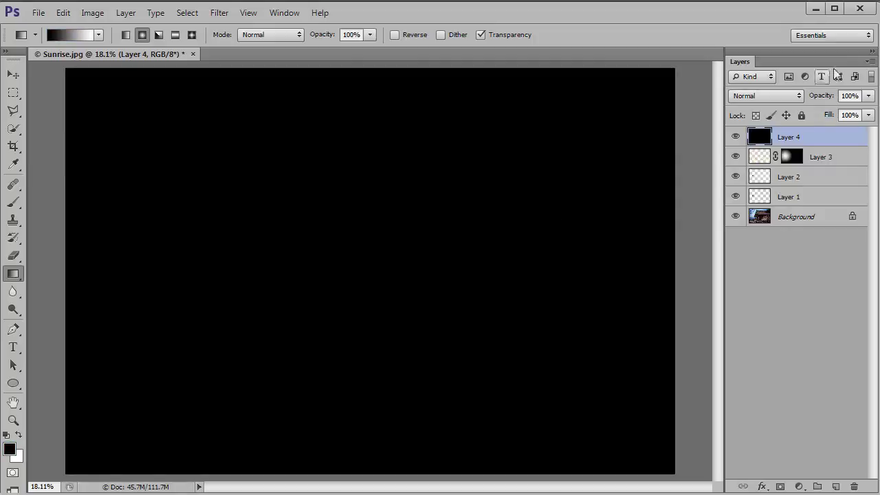
{"action": "left_click", "coordinate": [755, 96]}
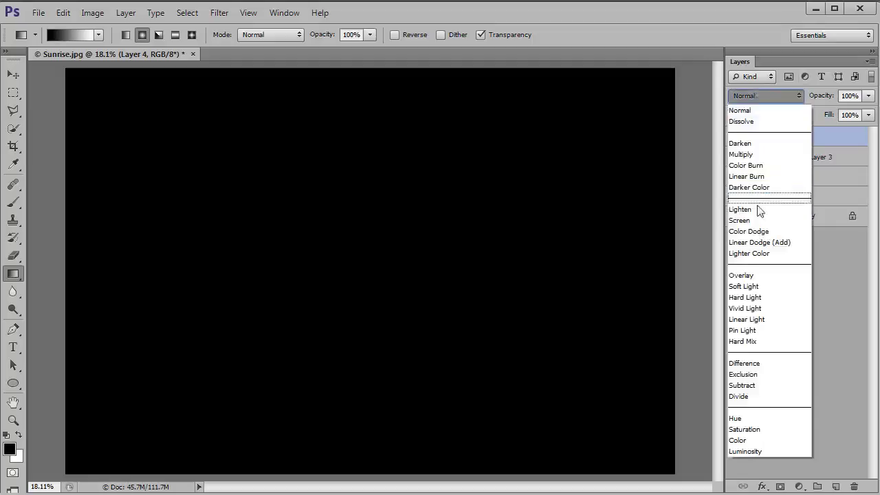
{"action": "left_click", "coordinate": [756, 219]}
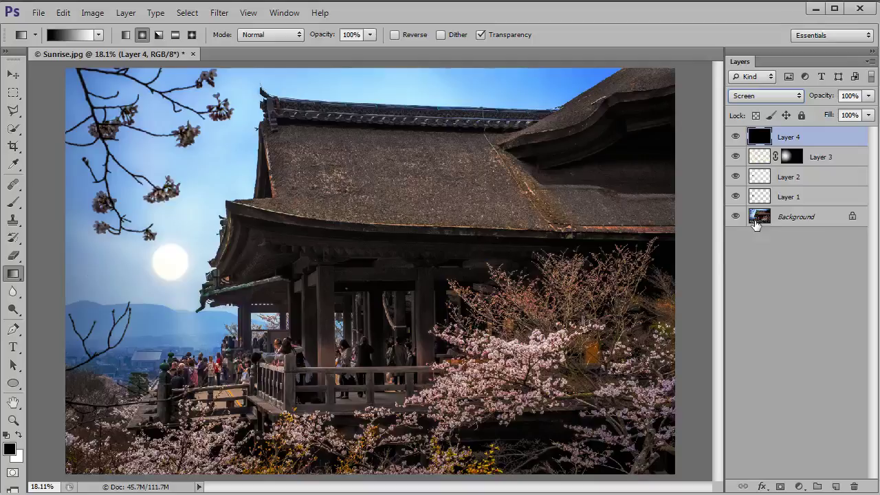
Apply a 100% brightness, 50-300mm Zoom Lens Flare with its centre placed over the sun
{"action": "left_click", "coordinate": [220, 12]}
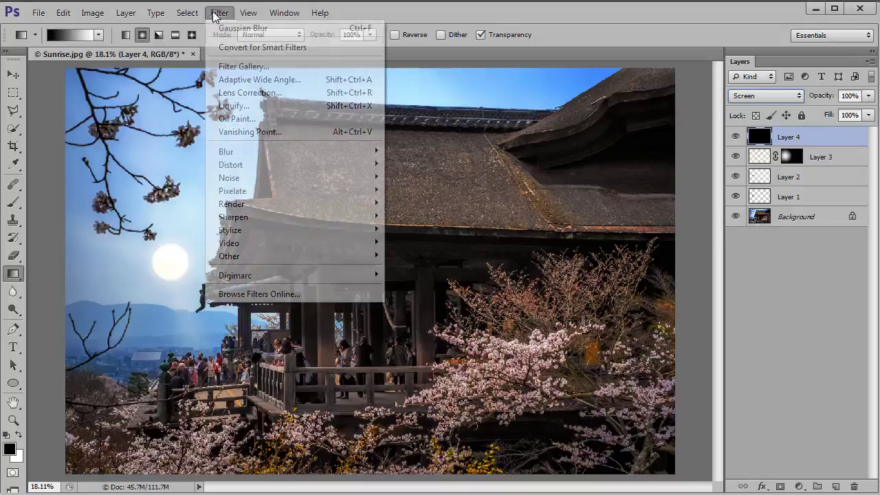
{"action": "mouse_move", "coordinate": [251, 204]}
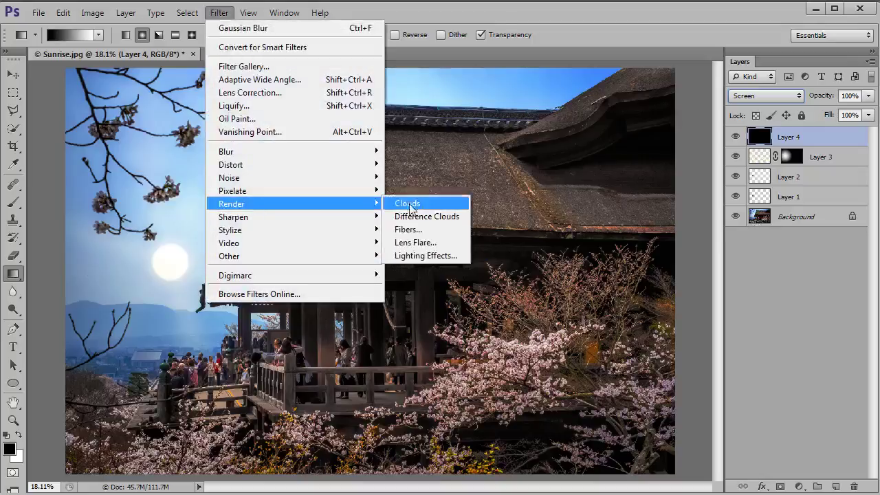
{"action": "left_click", "coordinate": [435, 239]}
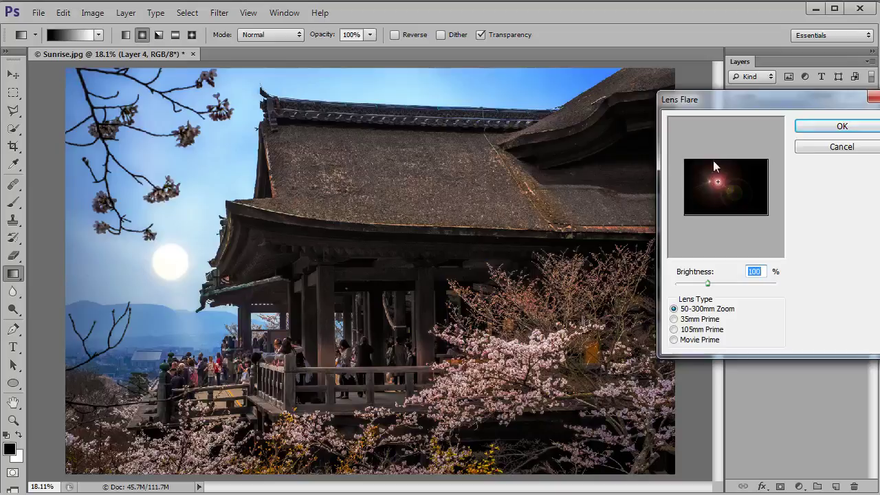
{"action": "left_click_drag", "start_coordinate": [716, 182], "coordinate": [706, 187]}
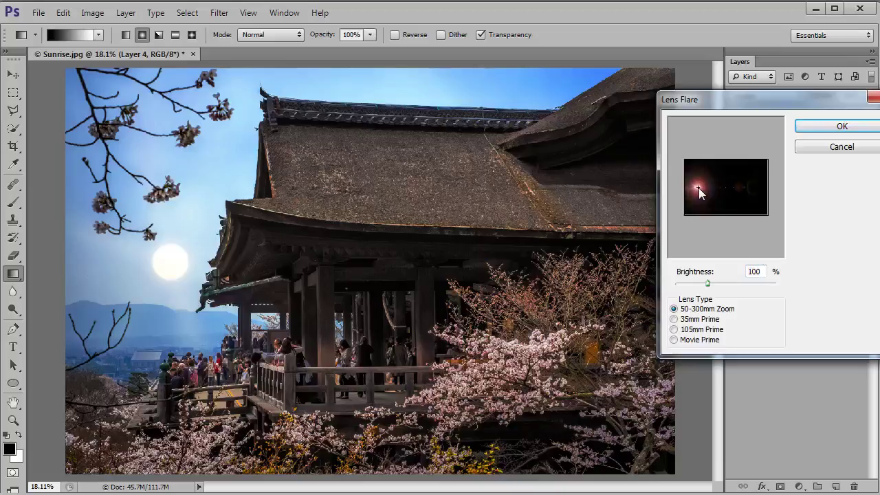
{"action": "left_click_drag", "start_coordinate": [696, 188], "coordinate": [698, 188]}
{"action": "left_click", "coordinate": [841, 126]}
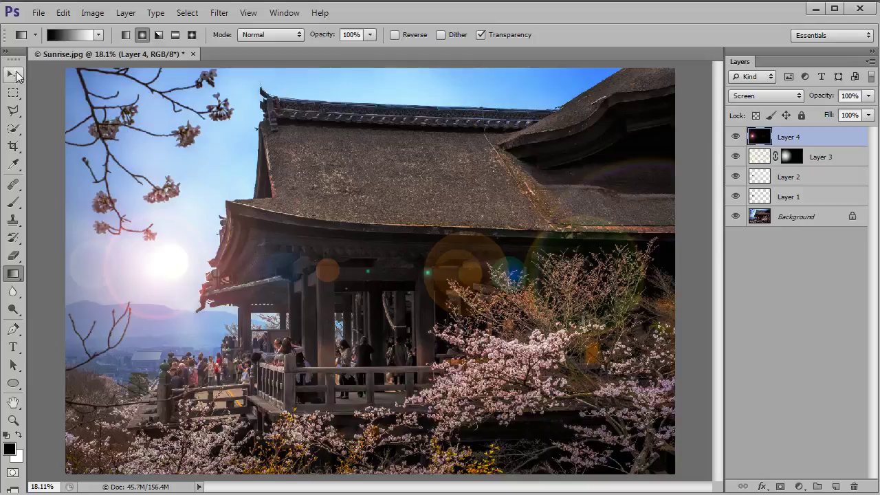
Nudge Layer 4 with the Move tool so the flare's hotspot sits on the sun
{"action": "left_click", "coordinate": [15, 75]}
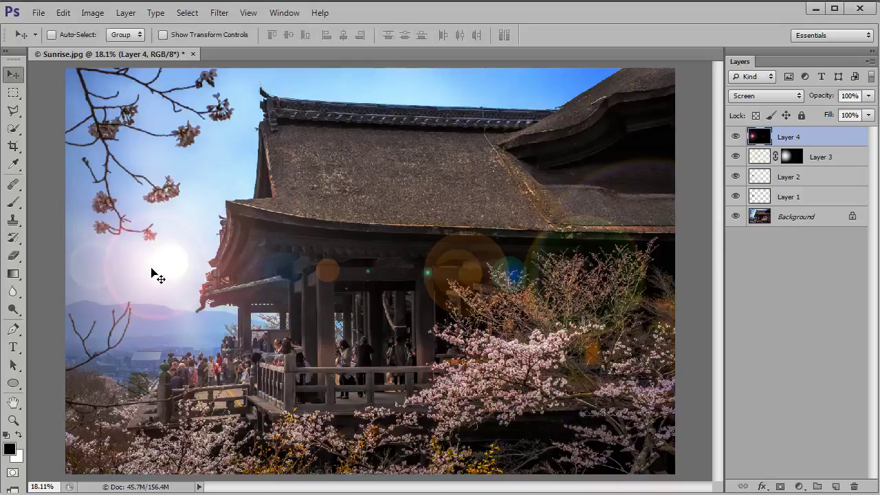
{"action": "left_click_drag", "start_coordinate": [152, 271], "coordinate": [162, 263]}
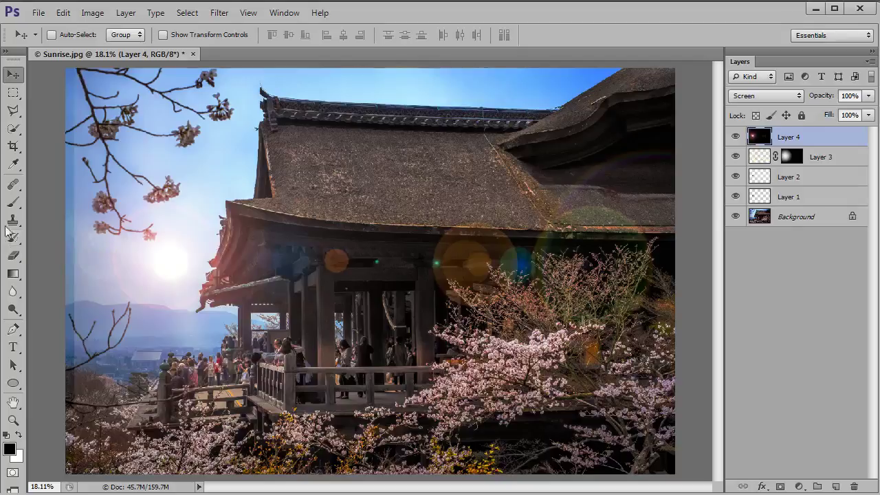
Erase the flare along the left and lower-left edges with a very large Eraser
{"action": "left_click", "coordinate": [14, 256]}
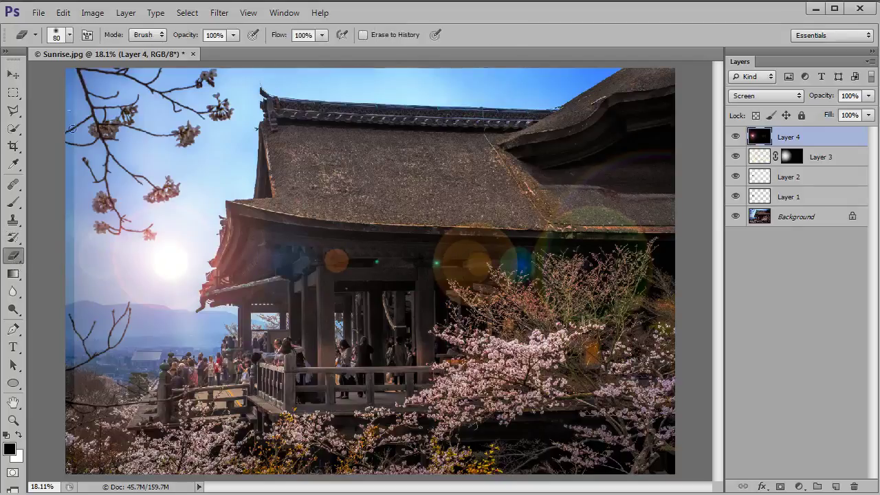
{"action": "key", "text": "bracketright"}
{"action": "key", "text": "bracketright"}
{"action": "key", "text": "bracketright"}
{"action": "left_click", "coordinate": [70, 35]}
{"action": "key", "text": "bracketright"}
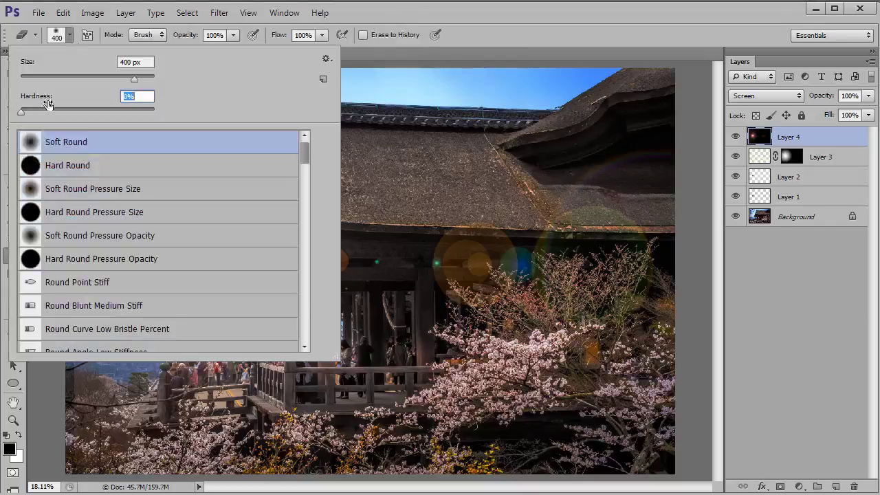
{"action": "left_click", "coordinate": [404, 22]}
{"action": "key", "text": "bracketright"}
{"action": "key", "text": "bracketright"}
{"action": "key", "text": "bracketright"}
{"action": "key", "text": "bracketright"}
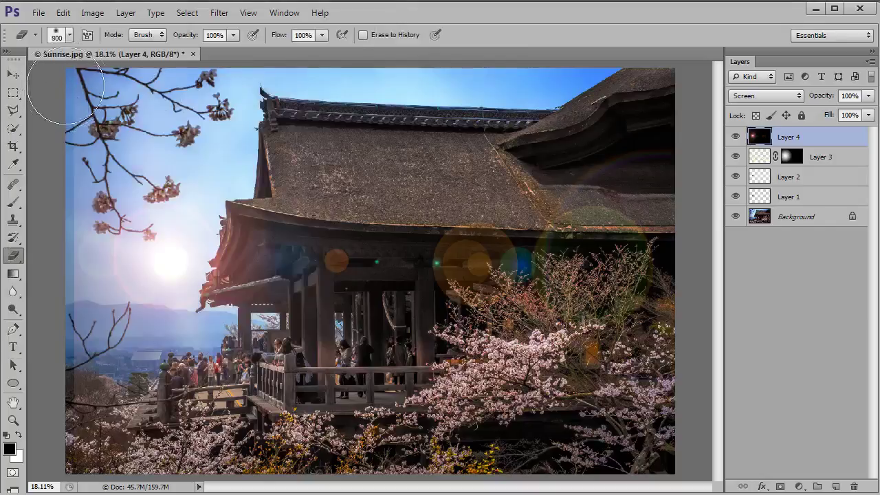
{"action": "mouse_move", "coordinate": [42, 218]}
{"action": "left_mouse_down"}
{"action": "mouse_move", "coordinate": [42, 302]}
{"action": "mouse_move", "coordinate": [68, 455]}
{"action": "mouse_move", "coordinate": [22, 243]}
{"action": "left_mouse_up"}
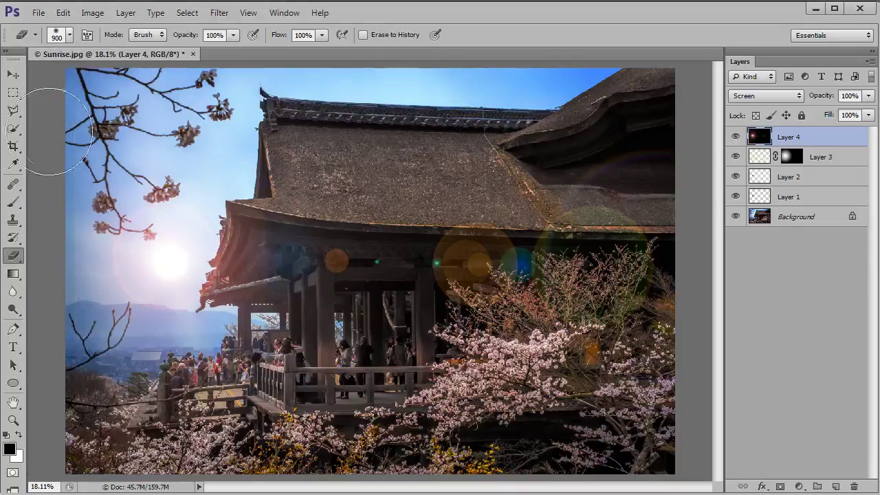
{"action": "mouse_move", "coordinate": [53, 409]}
{"action": "left_mouse_down"}
{"action": "mouse_move", "coordinate": [53, 383]}
{"action": "mouse_move", "coordinate": [45, 391]}
{"action": "left_mouse_up"}
Step back through the erase strokes and the lens flare, leaving Layer 4 plain black
{"action": "key", "text": "ctrl+z"}
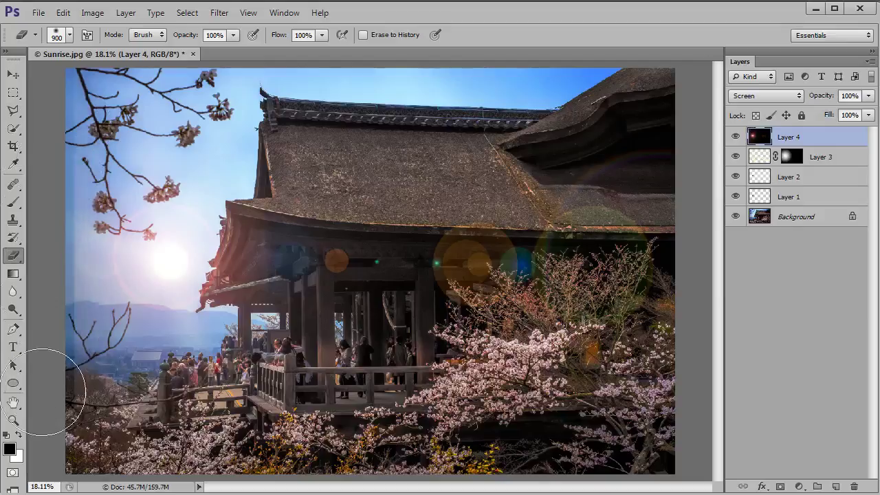
{"action": "key", "text": "ctrl+alt+z"}
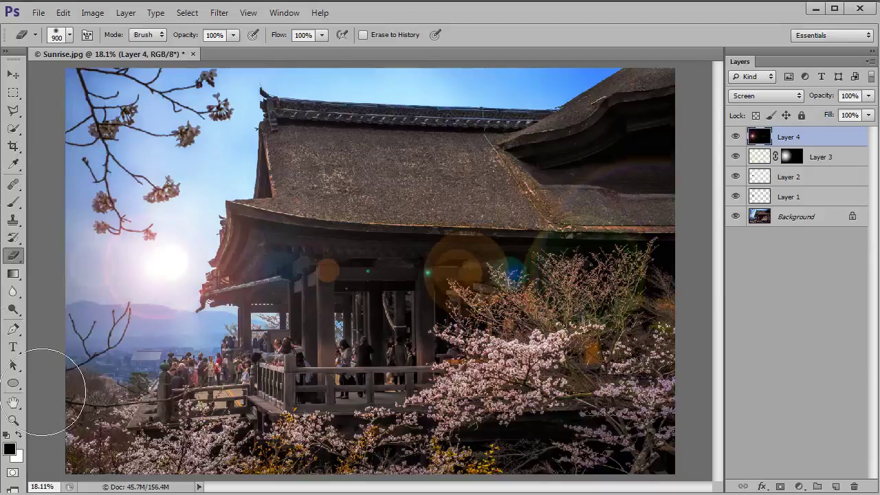
{"action": "key", "text": "ctrl+alt+z"}
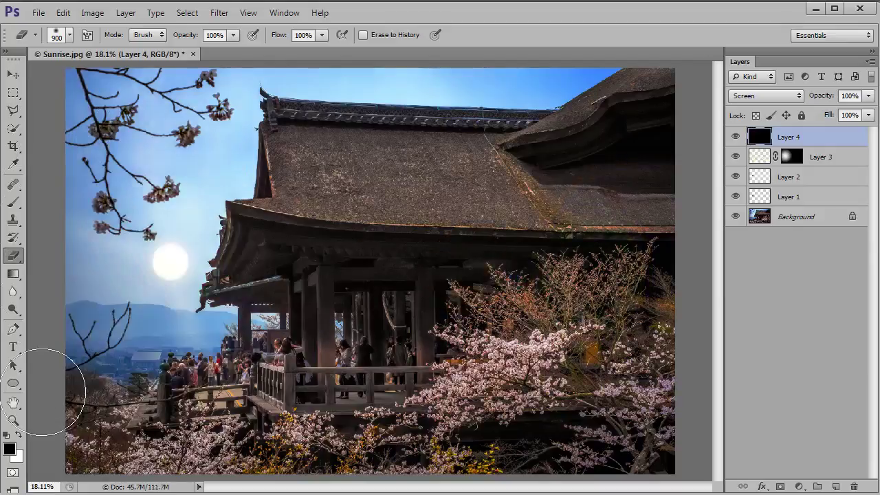
Reapply the Lens Flare with its centre placed over the sun
{"action": "left_click", "coordinate": [218, 15]}
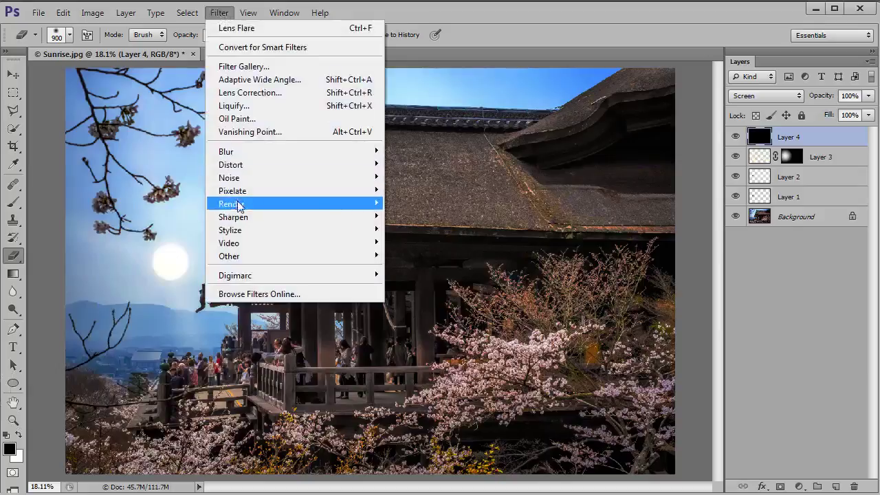
{"action": "mouse_move", "coordinate": [329, 205]}
{"action": "left_click", "coordinate": [420, 243]}
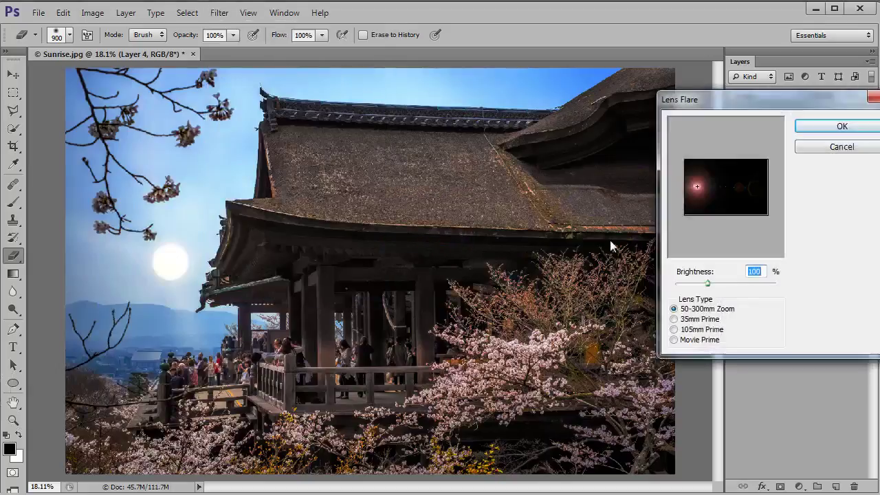
{"action": "left_click", "coordinate": [696, 186]}
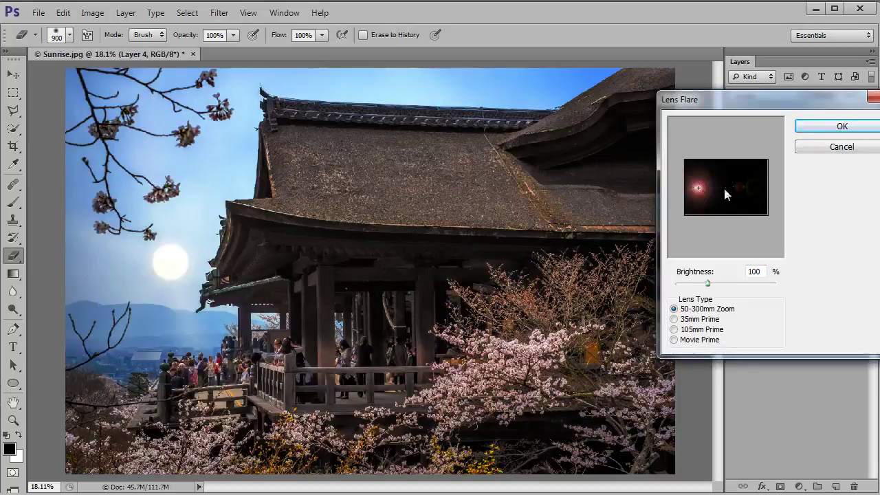
{"action": "left_click", "coordinate": [848, 128]}
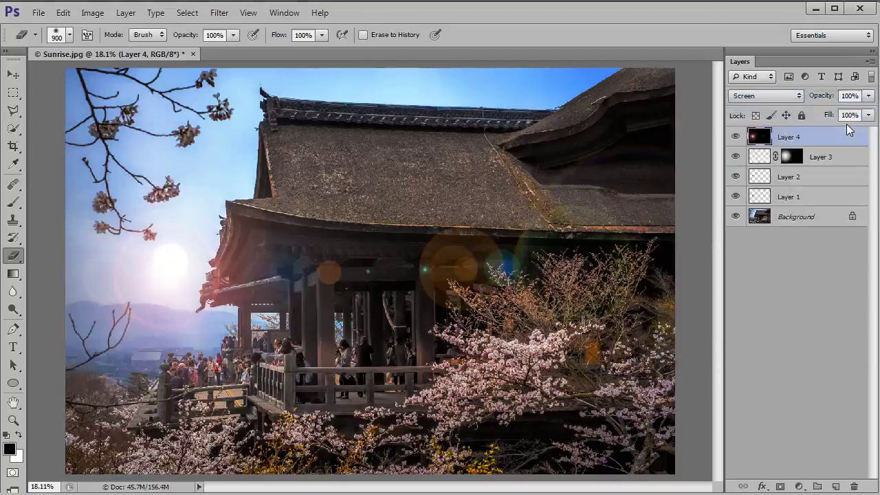
Nudge the flare onto the sun and erase its spill near the bottom-left corner
{"action": "left_click", "coordinate": [10, 77]}
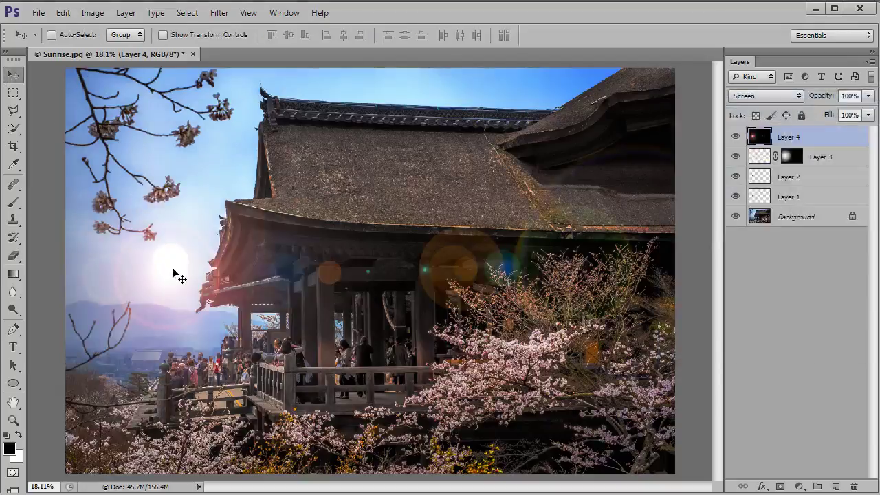
{"action": "left_click_drag", "start_coordinate": [172, 273], "coordinate": [173, 267]}
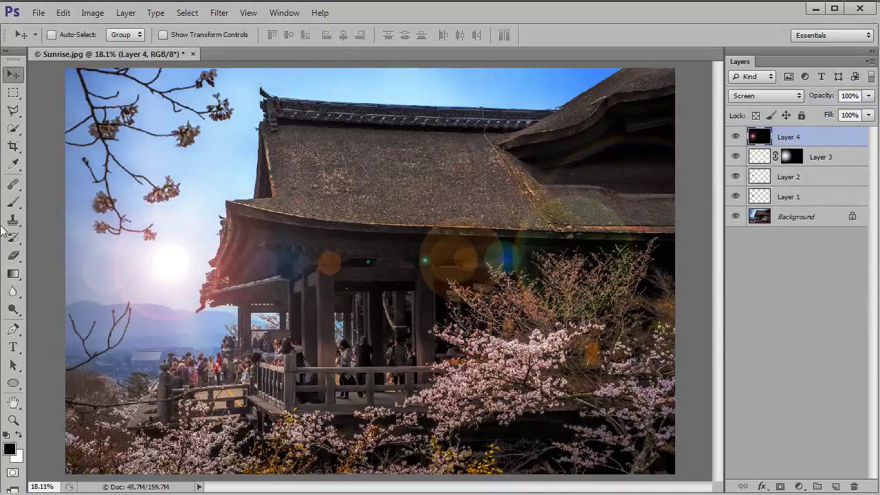
{"action": "left_click", "coordinate": [13, 256]}
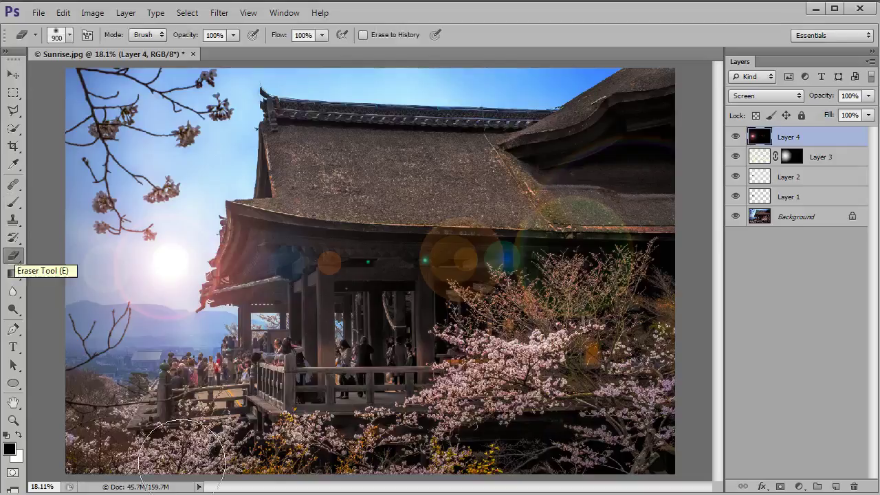
{"action": "left_click_drag", "start_coordinate": [72, 450], "coordinate": [168, 474]}
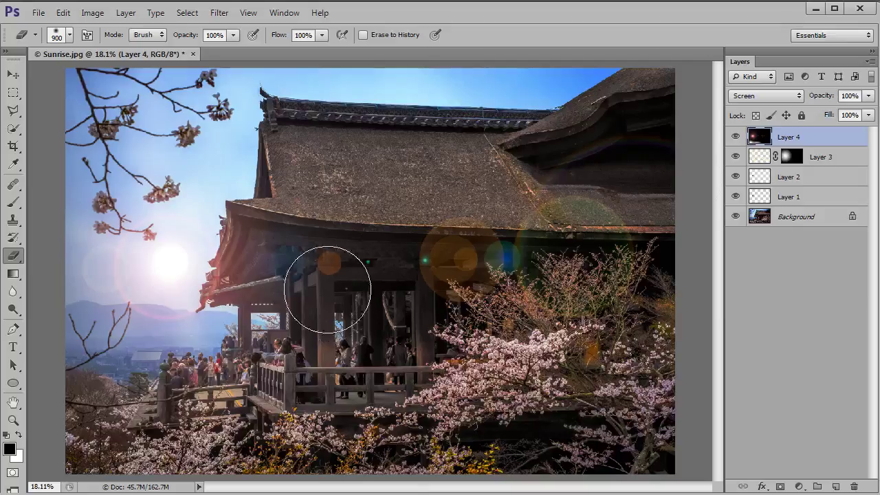
Toggle the lens flare layer and Layer 3's glow off and on to compare
{"action": "left_click", "coordinate": [736, 136]}
{"action": "left_click", "coordinate": [735, 136]}
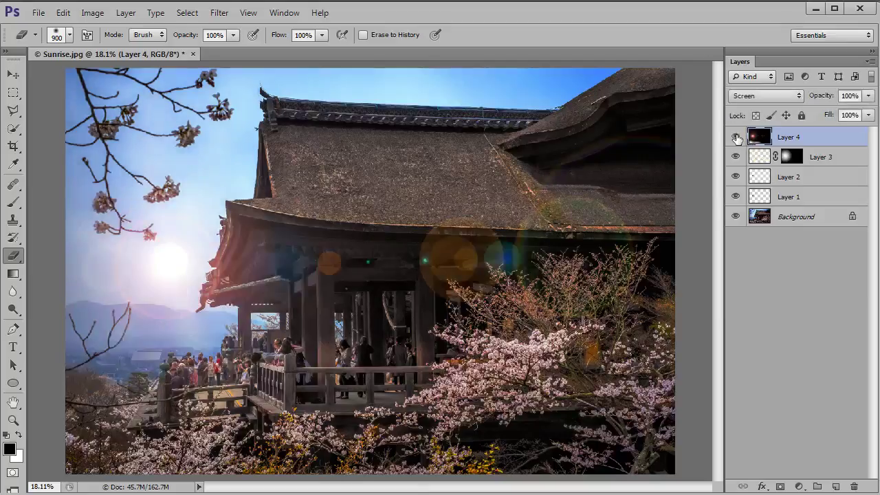
{"action": "left_click", "coordinate": [734, 157]}
{"action": "left_click", "coordinate": [735, 157]}
Add Layer 5 and set the Brush's foreground colour to pale cream f3e4bb
{"action": "left_click", "coordinate": [836, 487]}
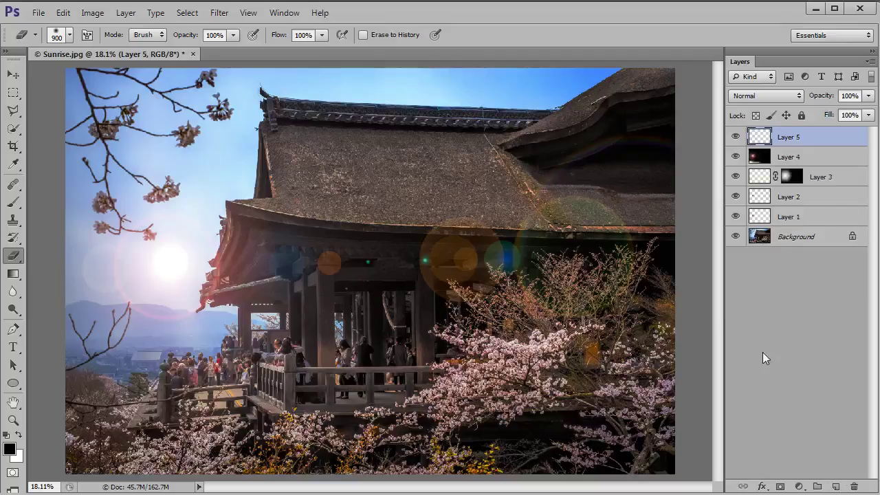
{"action": "left_click", "coordinate": [13, 203]}
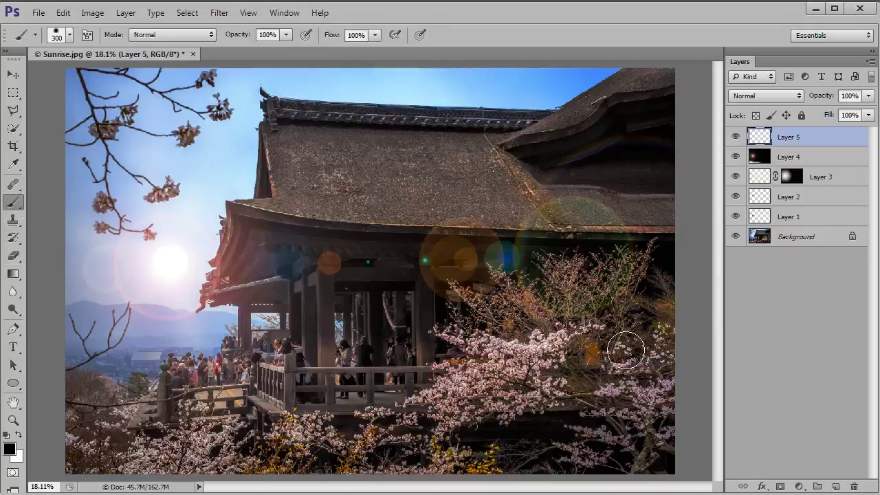
{"action": "left_click", "coordinate": [9, 449]}
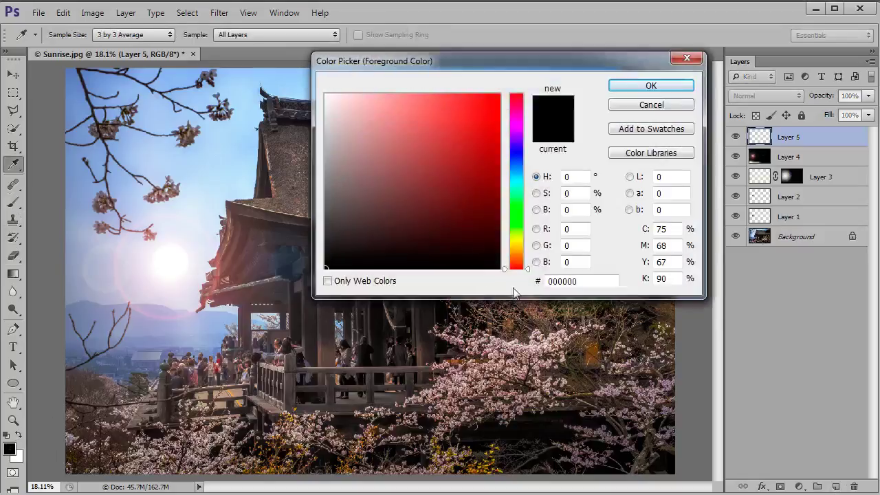
{"action": "double_click", "coordinate": [589, 281]}
{"action": "type", "text": "f3e4bb"}
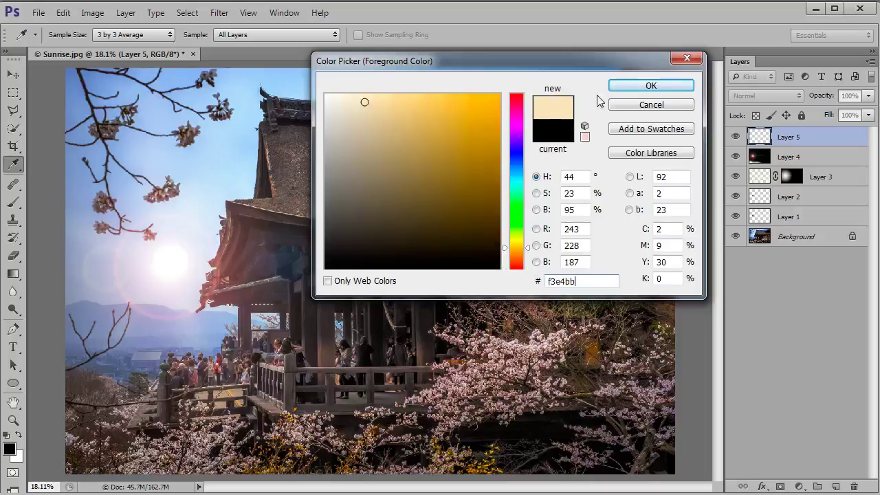
{"action": "left_click", "coordinate": [670, 89]}
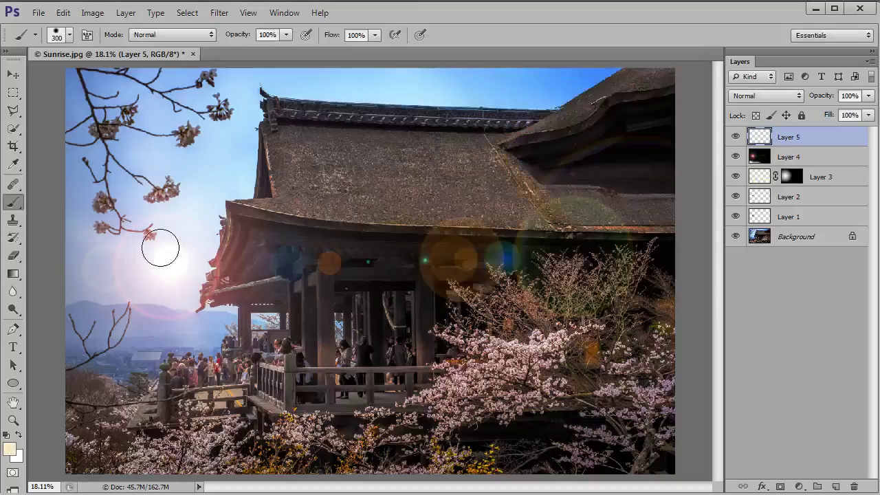
Make the brush huge, starting at 1900 px, with 34% hardness
{"action": "key", "text": "bracketright"}
{"action": "key", "text": "bracketright"}
{"action": "key", "text": "bracketright"}
{"action": "key", "text": "bracketright"}
{"action": "key", "text": "bracketright"}
{"action": "key", "text": "bracketright"}
{"action": "key", "text": "bracketright"}
{"action": "key", "text": "bracketright"}
{"action": "key", "text": "bracketright"}
{"action": "key", "text": "bracketright"}
{"action": "key", "text": "bracketright"}
{"action": "key", "text": "bracketright"}
{"action": "key", "text": "bracketright"}
{"action": "key", "text": "bracketright"}
{"action": "key", "text": "bracketright"}
{"action": "key", "text": "bracketright"}
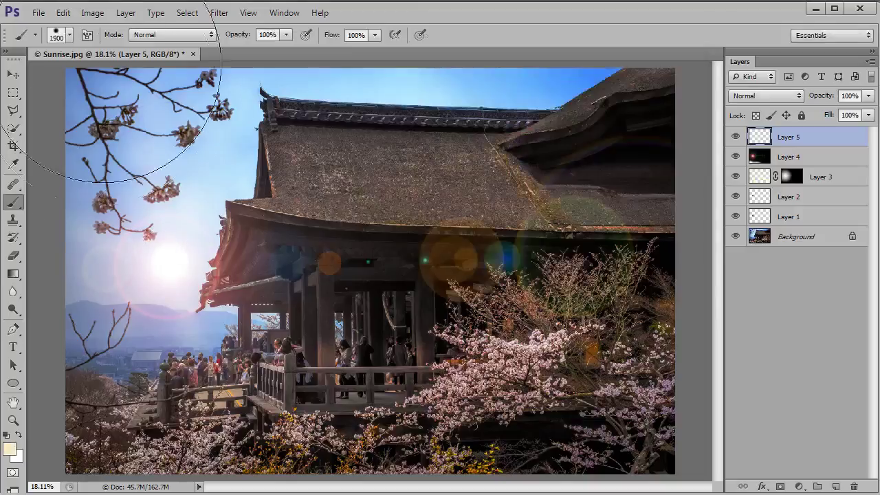
{"action": "left_click", "coordinate": [59, 33]}
{"action": "left_click_drag", "start_coordinate": [130, 112], "coordinate": [21, 110]}
{"action": "left_click", "coordinate": [458, 15]}
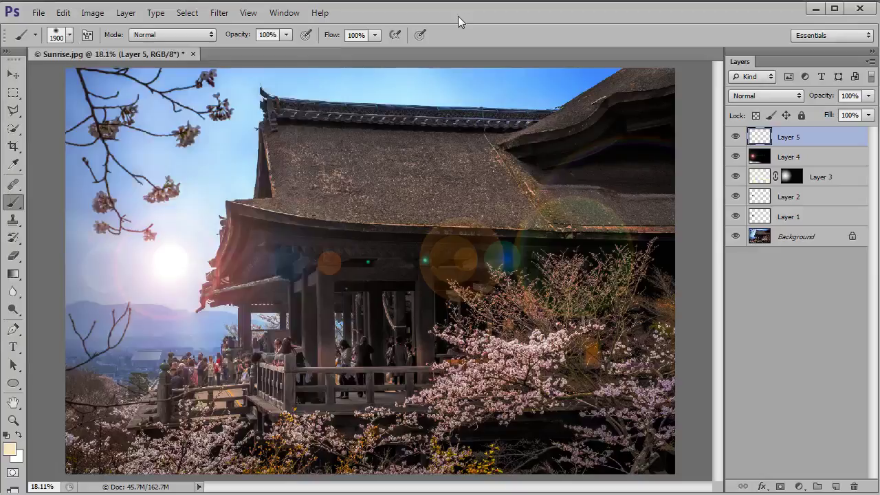
{"action": "key", "text": "bracketright"}
{"action": "key", "text": "bracketright"}
{"action": "key", "text": "bracketright"}
{"action": "key", "text": "bracketright"}
{"action": "key", "text": "bracketright"}
{"action": "key", "text": "bracketright"}
{"action": "key", "text": "bracketright"}
{"action": "key", "text": "bracketright"}
{"action": "key", "text": "bracketright"}
{"action": "key", "text": "bracketright"}
{"action": "key", "text": "bracketright"}
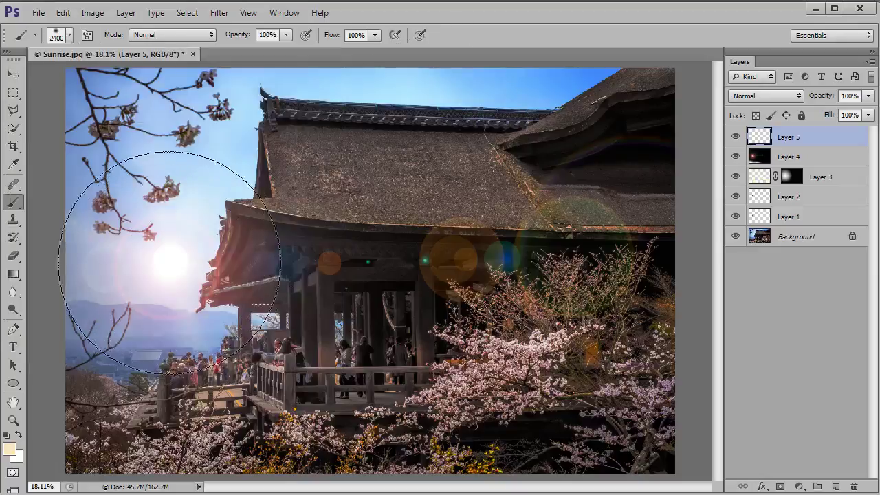
{"action": "key", "text": "bracketright"}
{"action": "key", "text": "bracketright"}
{"action": "key", "text": "bracketright"}
{"action": "key", "text": "bracketright"}
{"action": "key", "text": "bracketright"}
{"action": "key", "text": "bracketright"}
{"action": "key", "text": "bracketright"}
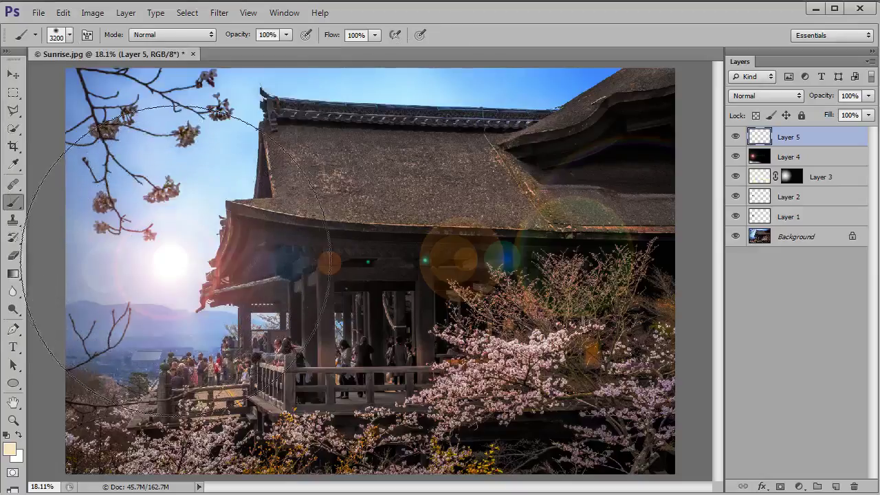
{"action": "key", "text": "bracketright"}
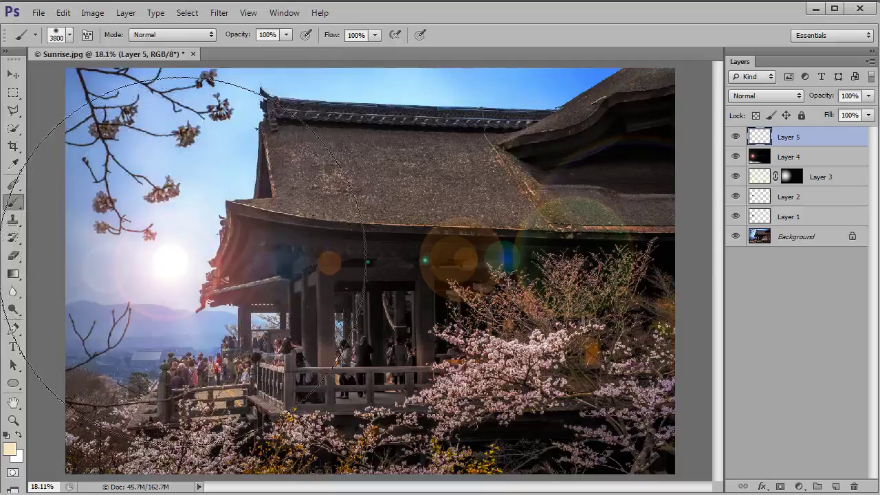
{"action": "key", "text": "bracketright"}
{"action": "key", "text": "bracketright"}
{"action": "key", "text": "bracketright"}
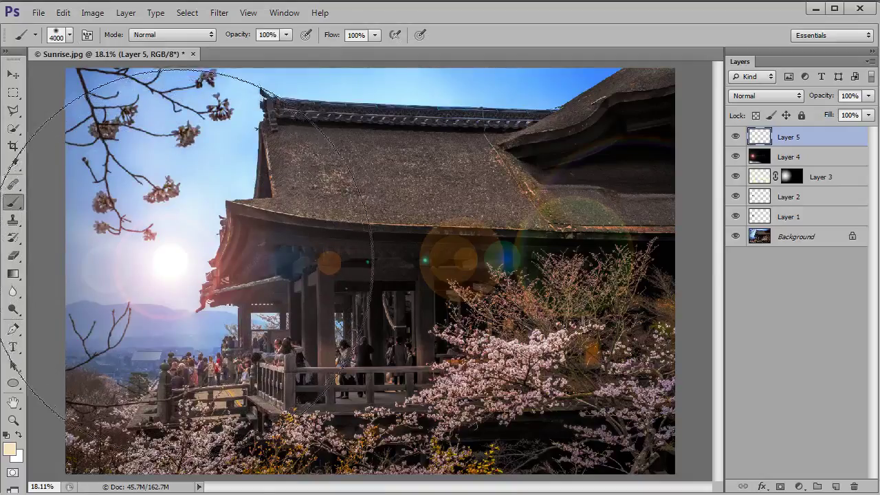
{"action": "key", "text": "bracketright"}
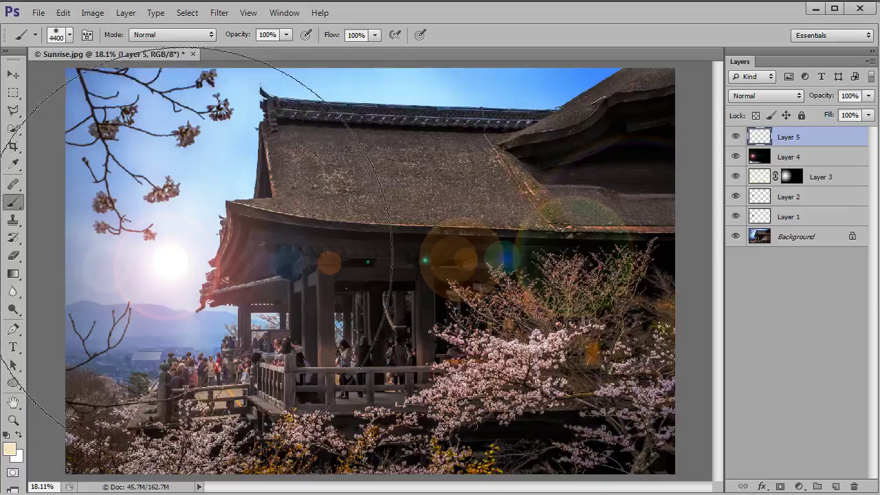
{"action": "key", "text": "bracketright"}
{"action": "key", "text": "bracketright"}
{"action": "key", "text": "bracketright"}
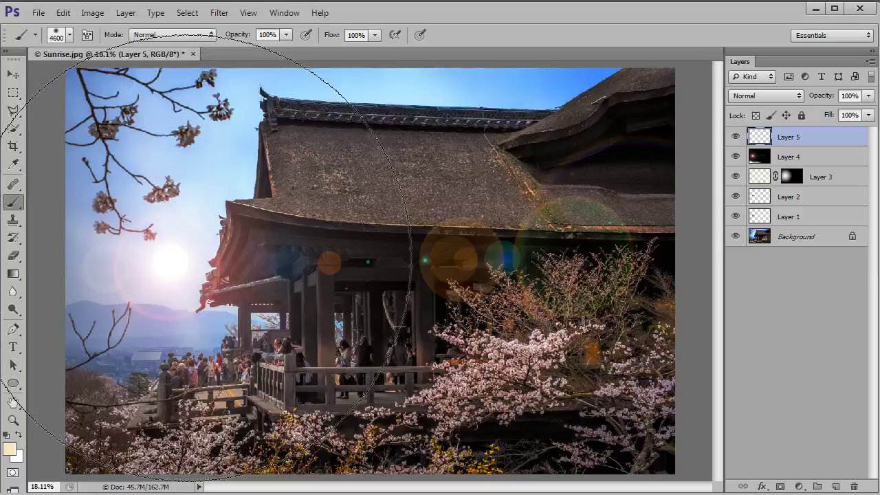
Dab a soft cream haze over the left half, undoing the final dab
{"action": "left_click", "coordinate": [207, 256]}
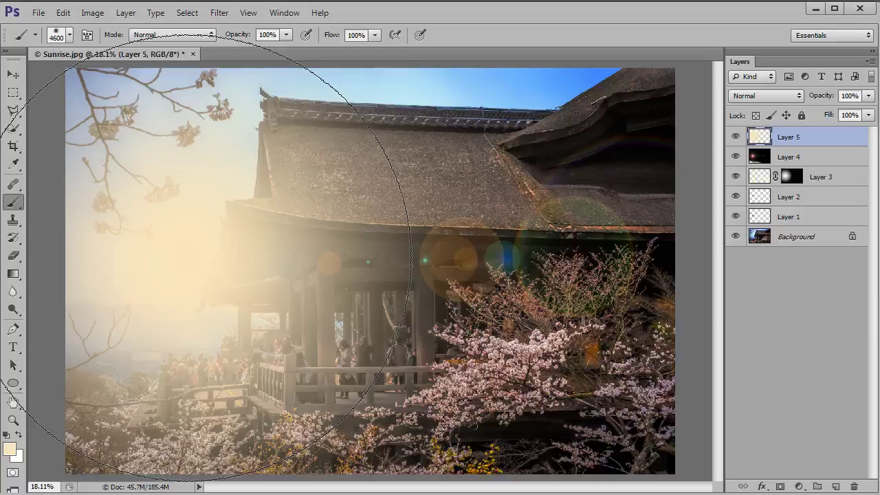
{"action": "left_click", "coordinate": [206, 259]}
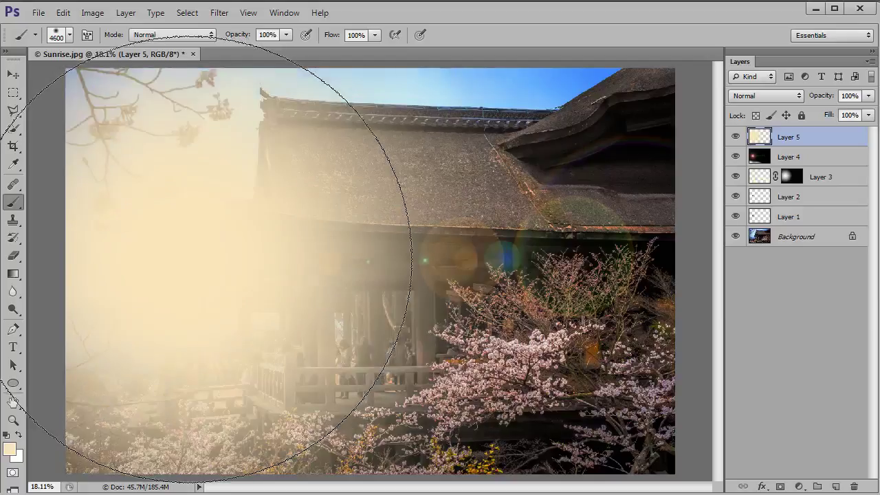
{"action": "left_click", "coordinate": [206, 259]}
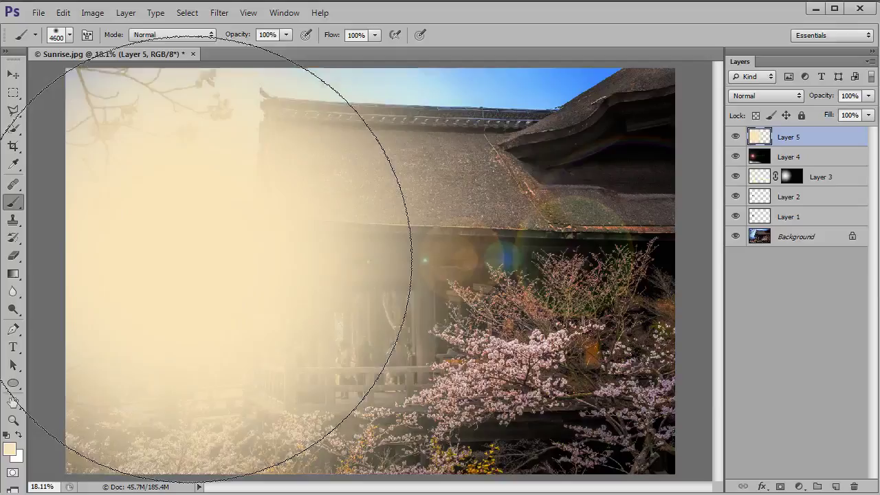
{"action": "key", "text": "ctrl+z"}
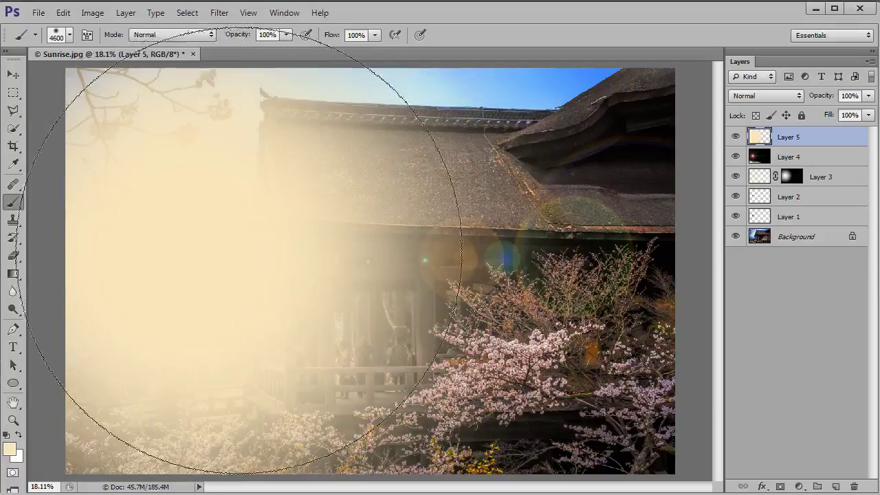
Set Layer 5's blend mode to Screen and its opacity to 30%
{"action": "left_click", "coordinate": [789, 98]}
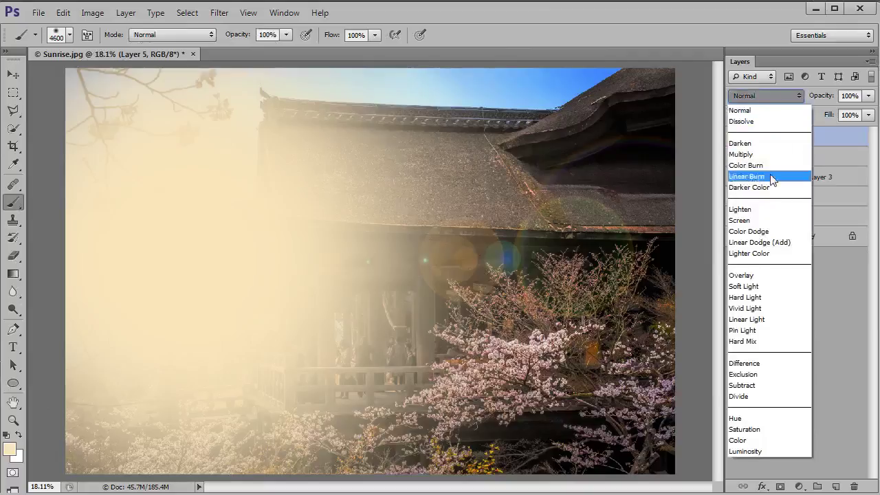
{"action": "left_click", "coordinate": [765, 220]}
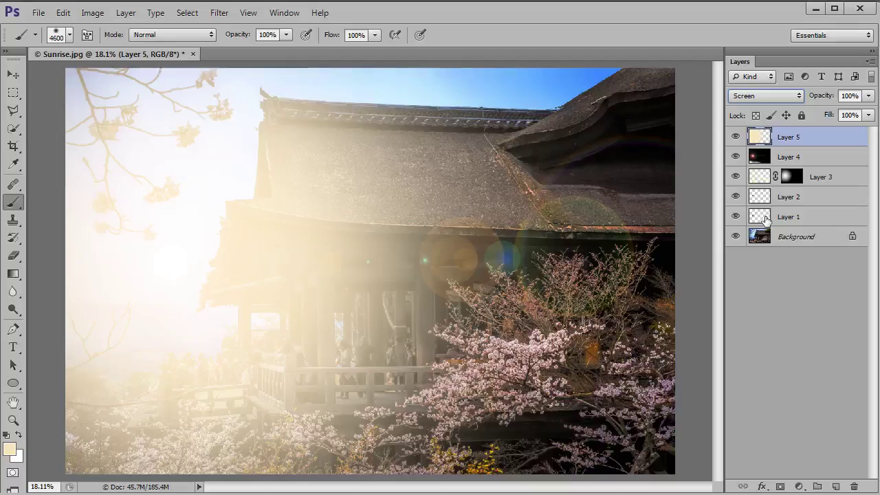
{"action": "left_click", "coordinate": [868, 96]}
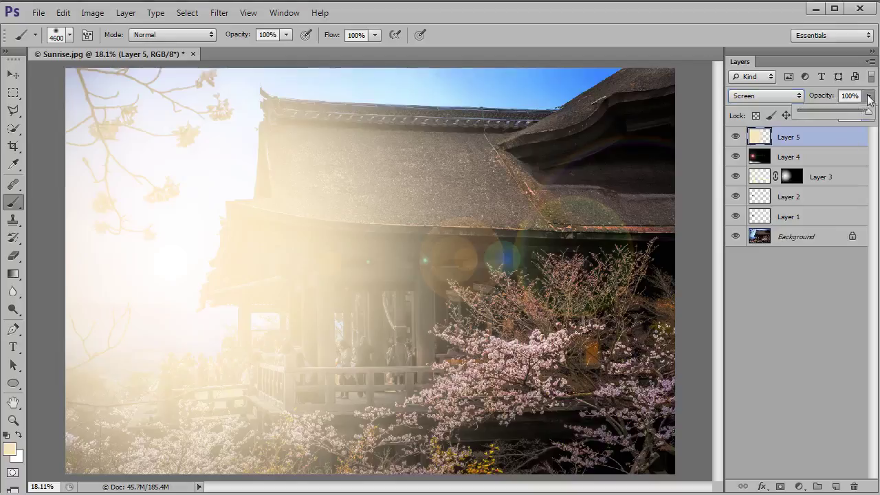
{"action": "left_click", "coordinate": [823, 111]}
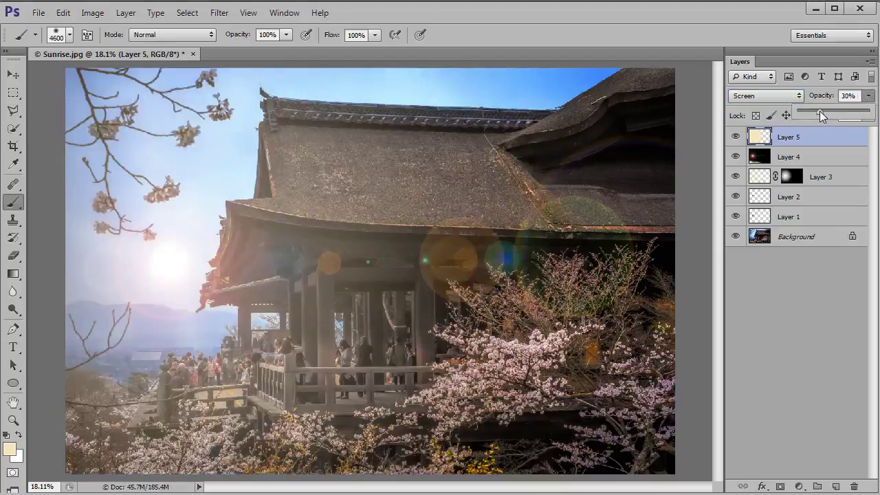
{"action": "left_click", "coordinate": [638, 136]}
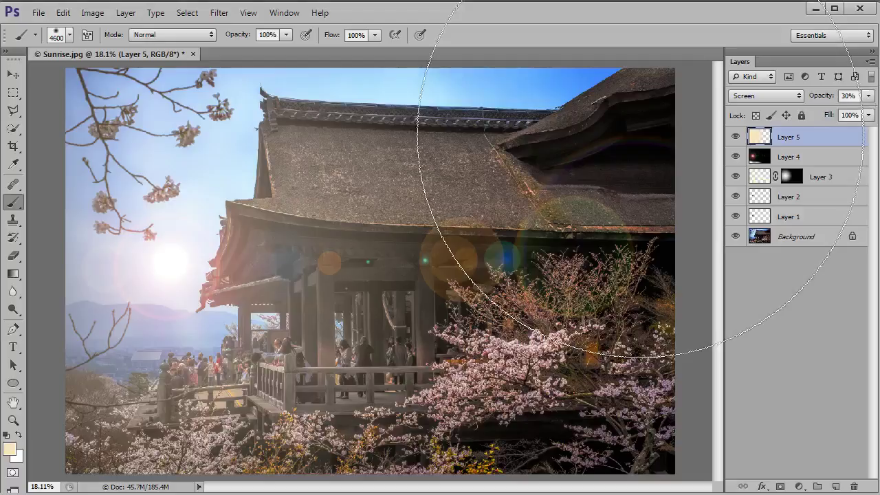
Add a Photo Filter adjustment layer set to Orange at 90% density
{"action": "left_click", "coordinate": [799, 487]}
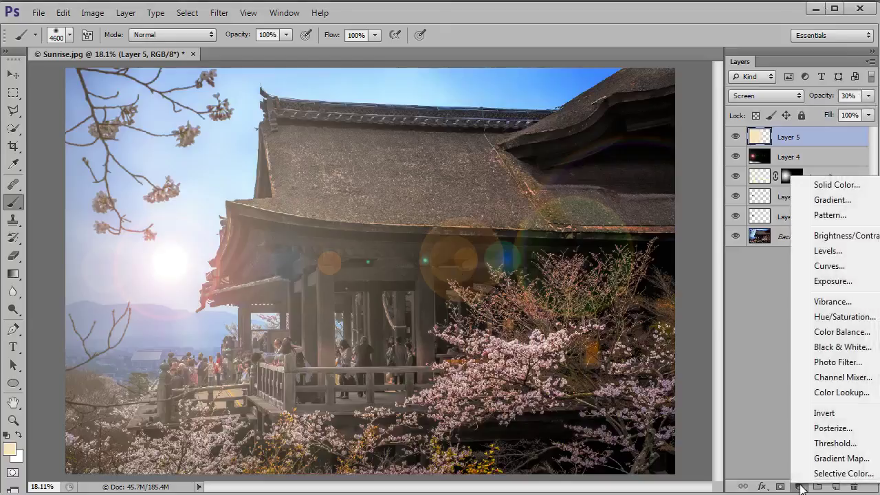
{"action": "left_click", "coordinate": [836, 363]}
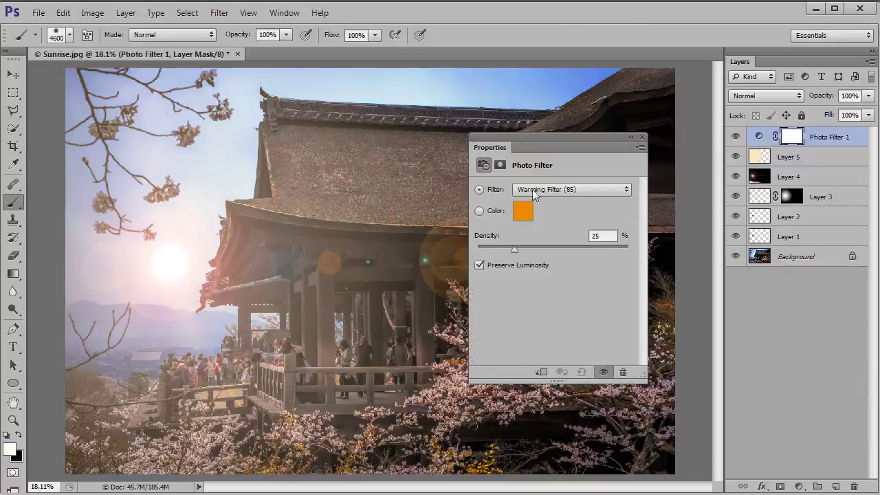
{"action": "left_click", "coordinate": [564, 191]}
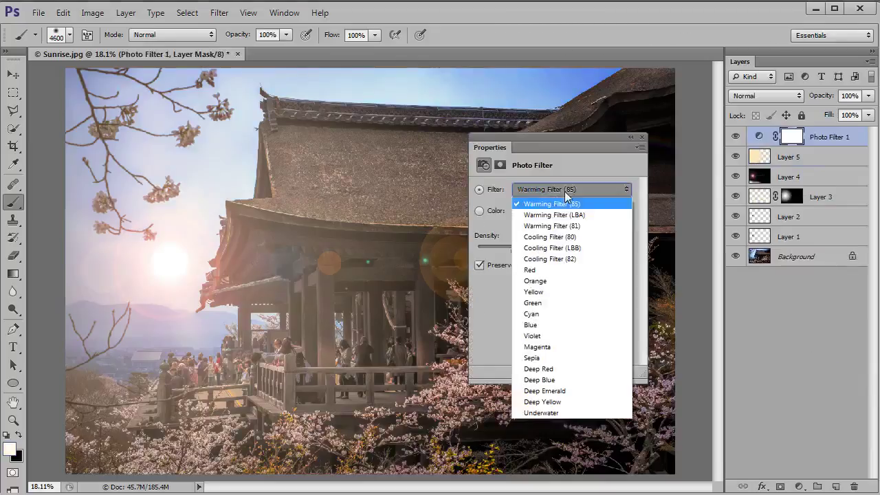
{"action": "left_click", "coordinate": [550, 282]}
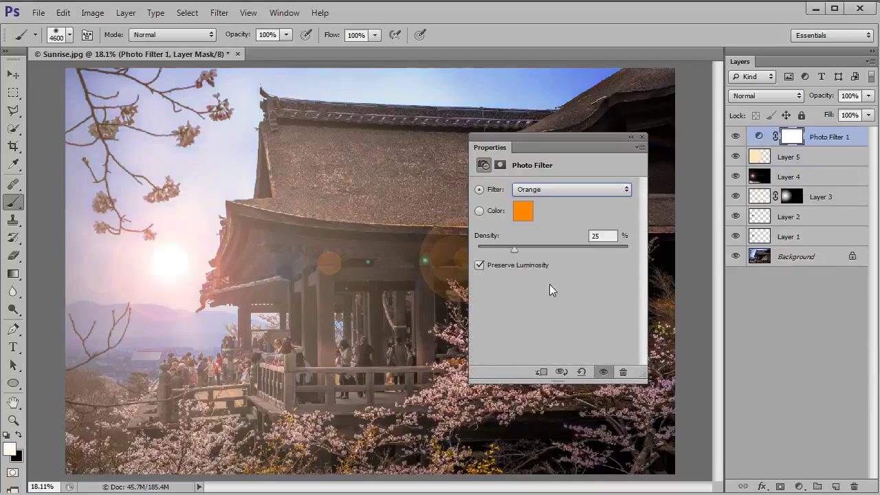
{"action": "left_click_drag", "start_coordinate": [516, 251], "coordinate": [606, 249]}
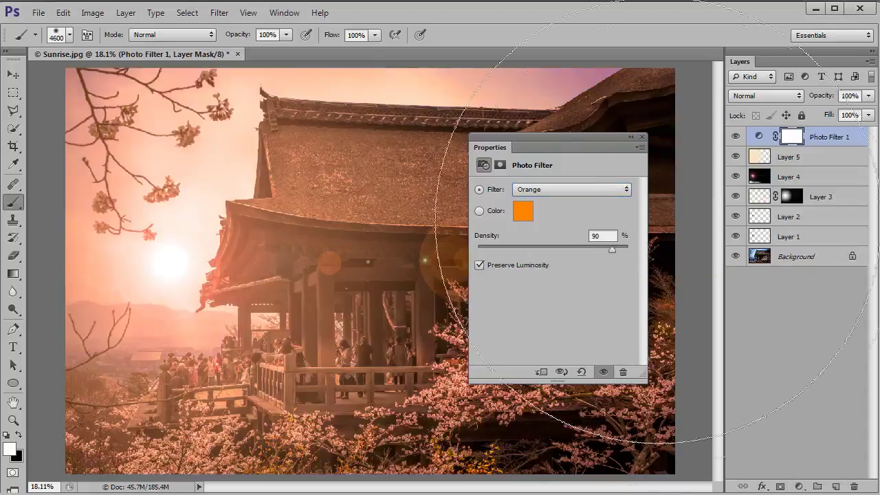
{"action": "left_click", "coordinate": [774, 440]}
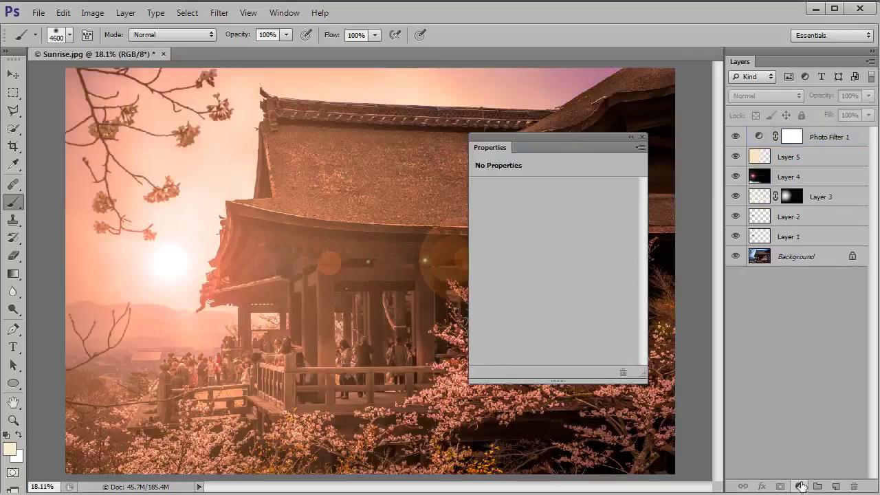
Add a second Photo Filter set to Deep Yellow at 30% density
{"action": "left_click", "coordinate": [799, 486]}
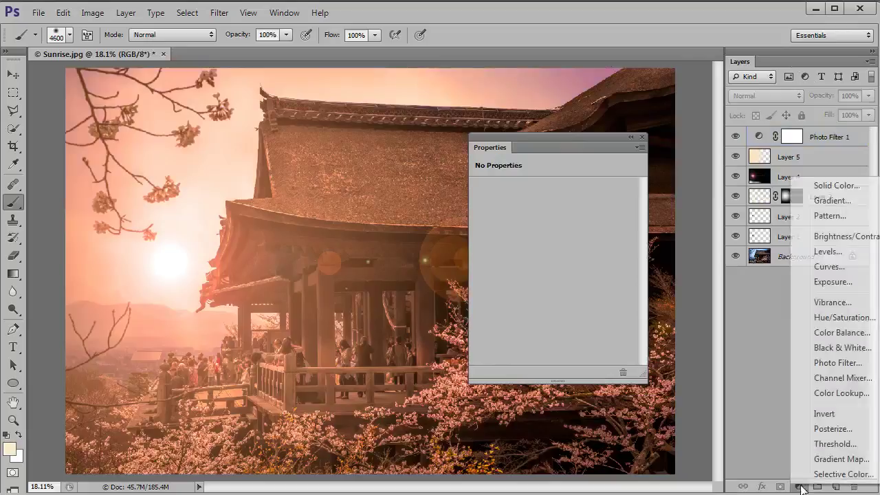
{"action": "left_click", "coordinate": [838, 363]}
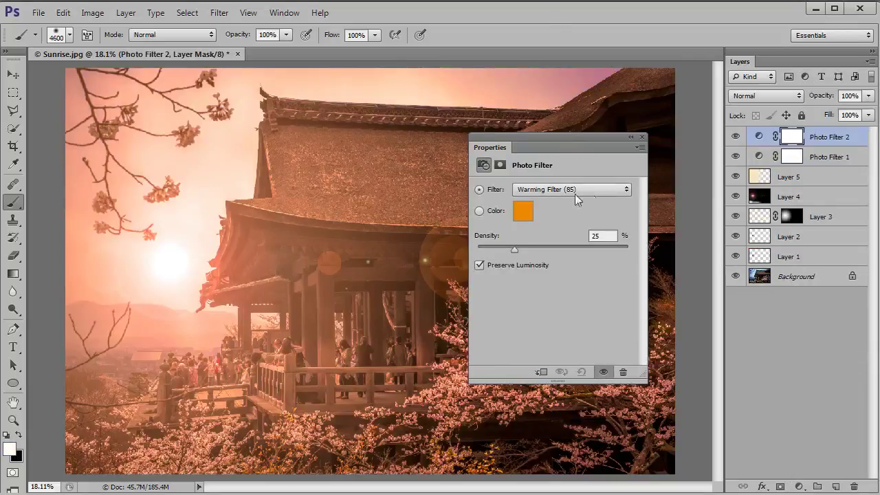
{"action": "left_click", "coordinate": [537, 190]}
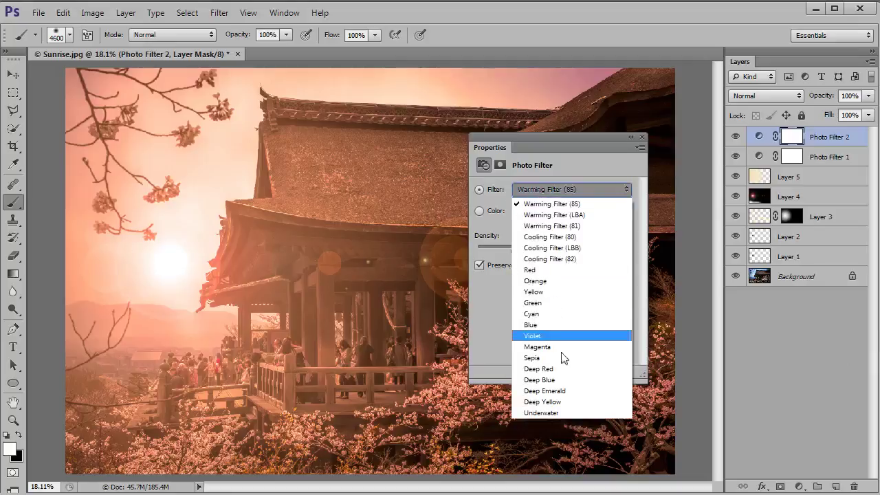
{"action": "left_click", "coordinate": [568, 403]}
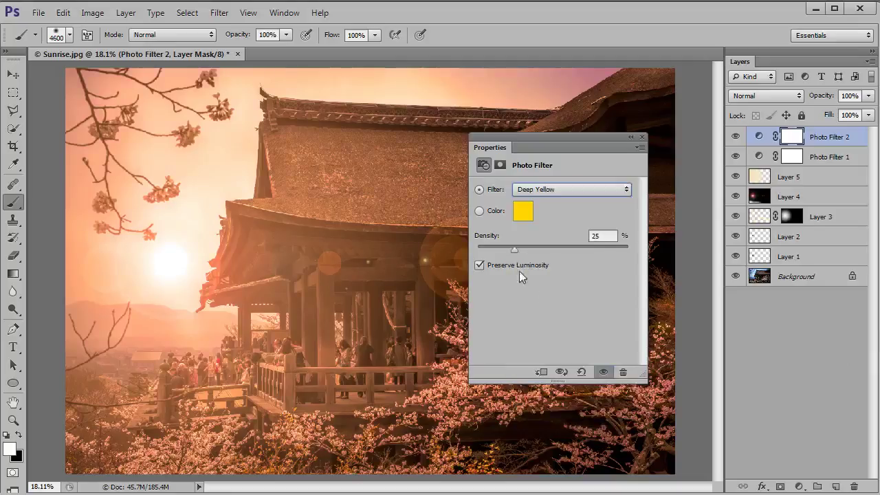
{"action": "left_click_drag", "start_coordinate": [519, 250], "coordinate": [521, 249]}
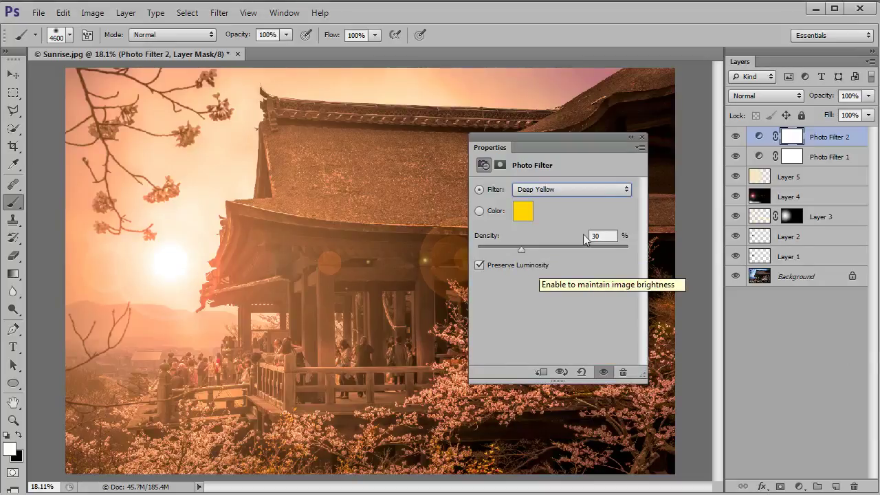
{"action": "left_click", "coordinate": [640, 137]}
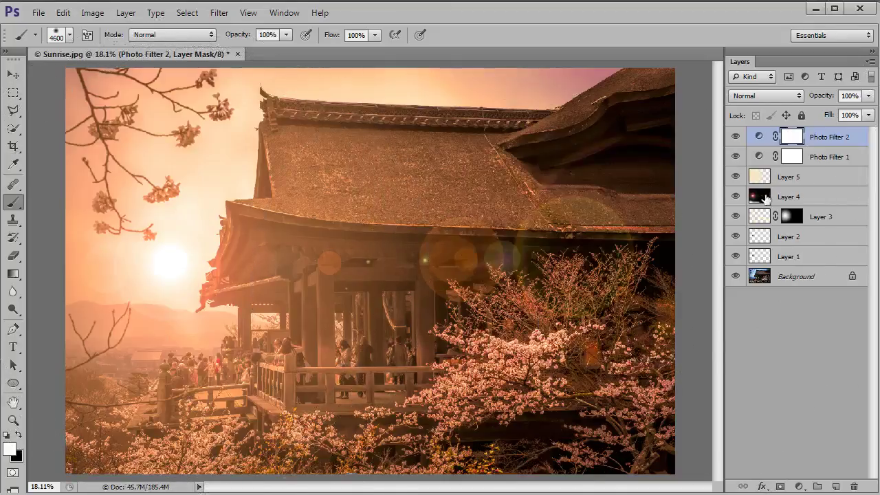
Select lens-flare Layer 4 and drop its opacity to 50%
{"action": "left_click", "coordinate": [796, 199]}
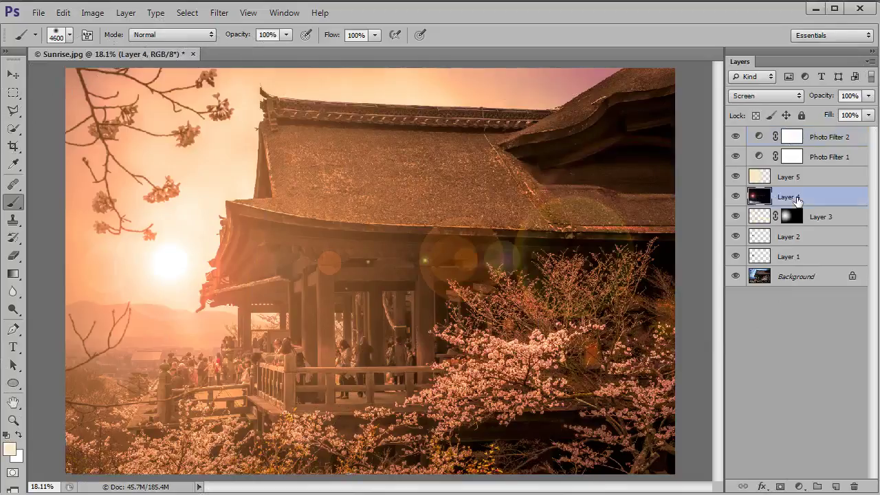
{"action": "left_click", "coordinate": [868, 96]}
{"action": "left_click_drag", "start_coordinate": [868, 110], "coordinate": [833, 109]}
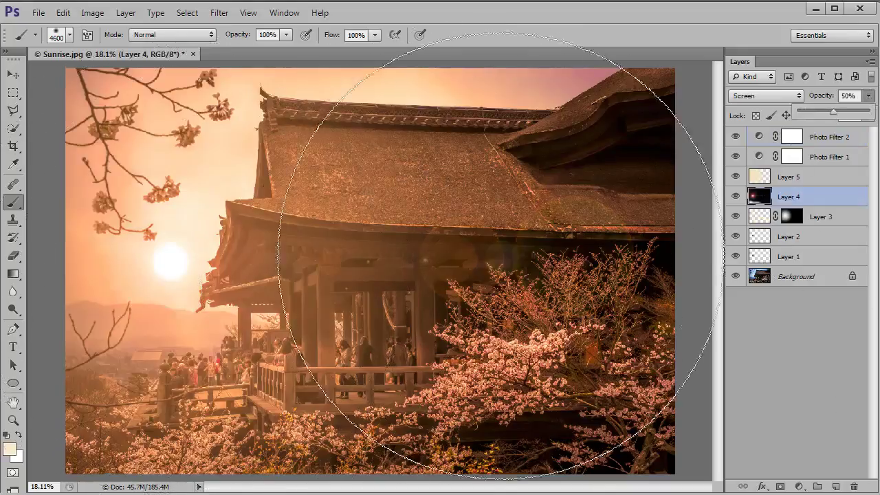
{"action": "key", "text": "bracketleft"}
{"action": "key", "text": "bracketleft"}
{"action": "key", "text": "bracketleft"}
{"action": "key", "text": "bracketleft"}
{"action": "key", "text": "bracketleft"}
{"action": "key", "text": "bracketleft"}
{"action": "key", "text": "bracketleft"}
{"action": "key", "text": "bracketleft"}
{"action": "key", "text": "bracketleft"}
{"action": "key", "text": "bracketleft"}
{"action": "key", "text": "bracketleft"}
{"action": "key", "text": "bracketleft"}
{"action": "key", "text": "bracketleft"}
{"action": "key", "text": "bracketleft"}
{"action": "key", "text": "bracketleft"}
{"action": "key", "text": "bracketleft"}
{"action": "key", "text": "bracketleft"}
{"action": "key", "text": "bracketleft"}
{"action": "key", "text": "bracketleft"}
{"action": "key", "text": "bracketleft"}
{"action": "key", "text": "bracketleft"}
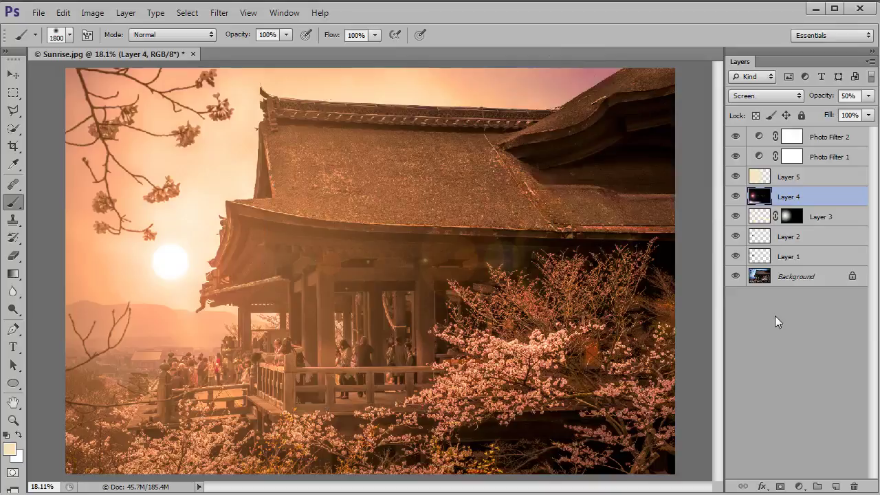
{"action": "left_click", "coordinate": [735, 277], "text": "alt"}
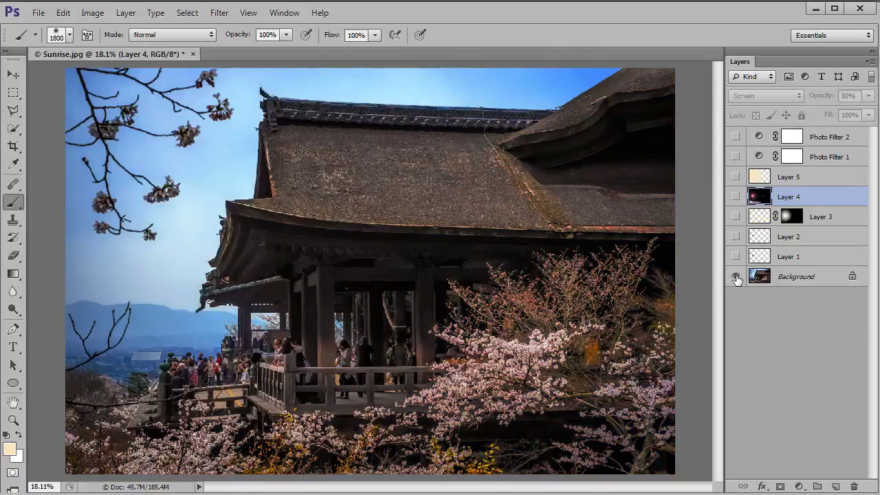
{"action": "left_click", "coordinate": [735, 277], "text": "alt"}
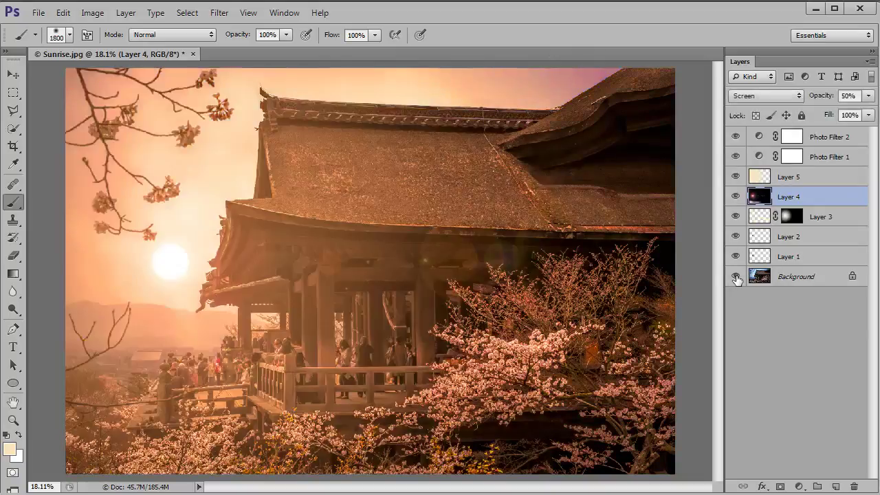